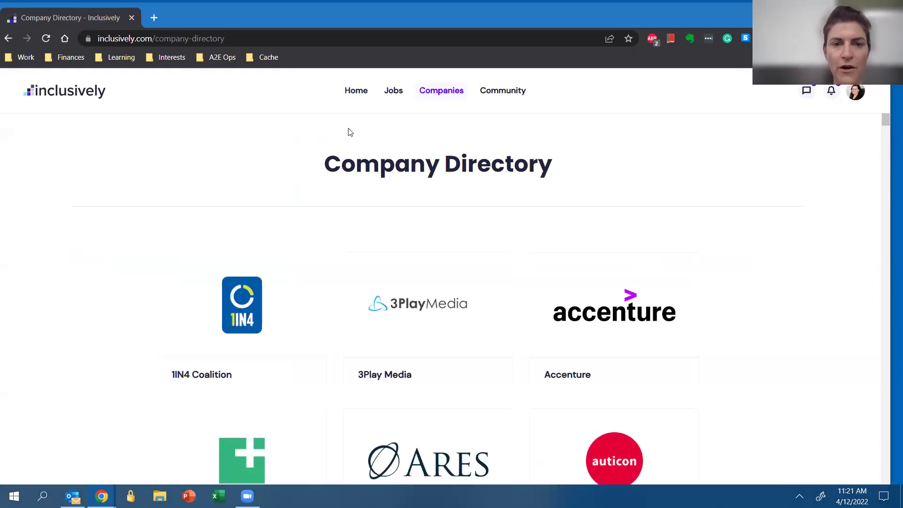
Find Microsoft in the company directory and open its employer profile
{"action": "scroll", "coordinate": [444, 234], "scroll_direction": "down", "scroll_amount": 2}
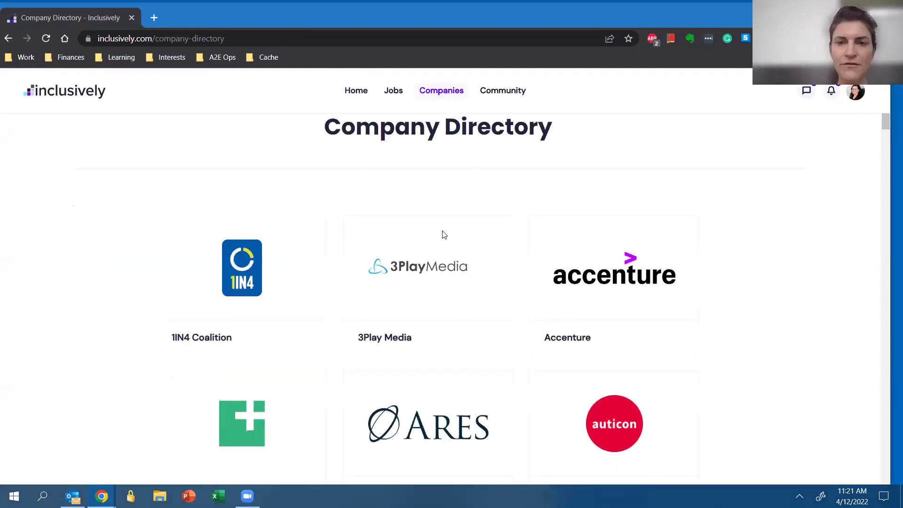
{"action": "scroll", "coordinate": [444, 235], "scroll_direction": "down", "scroll_amount": 2}
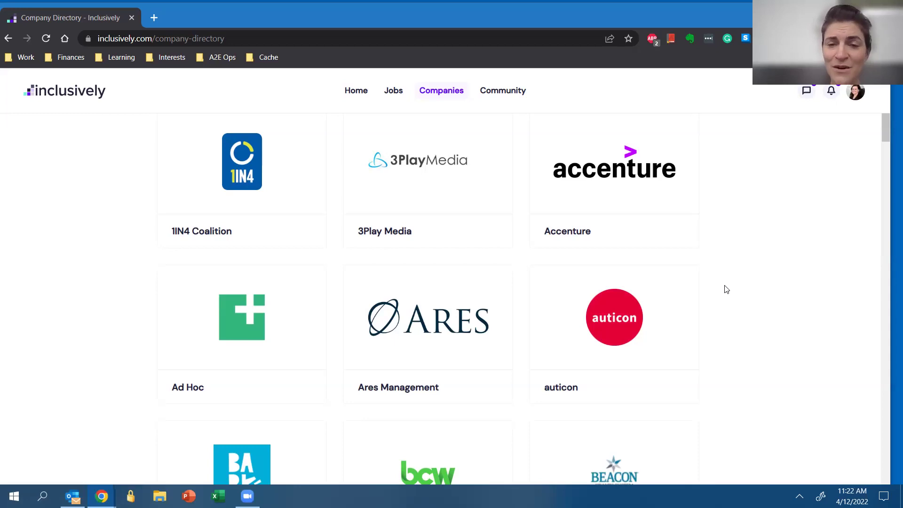
{"action": "scroll", "coordinate": [725, 289], "scroll_direction": "down", "scroll_amount": 1}
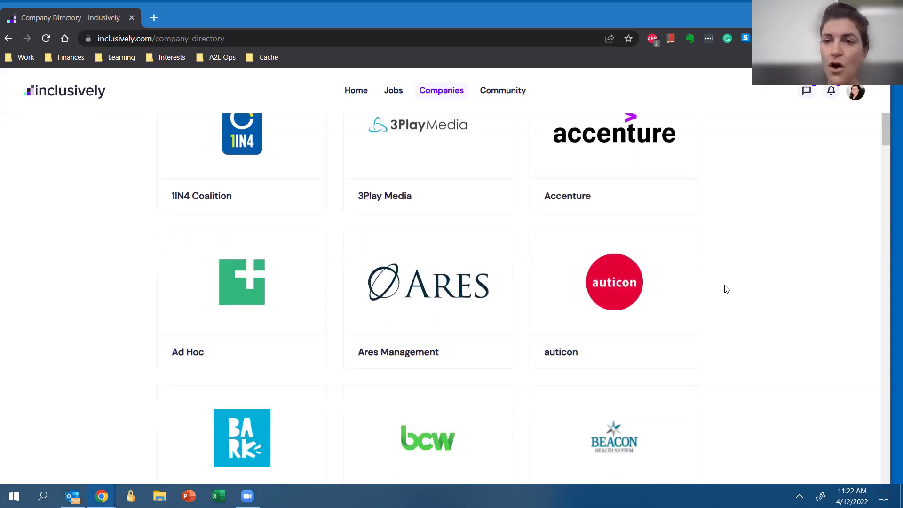
{"action": "scroll", "coordinate": [697, 351], "scroll_direction": "down", "scroll_amount": 3}
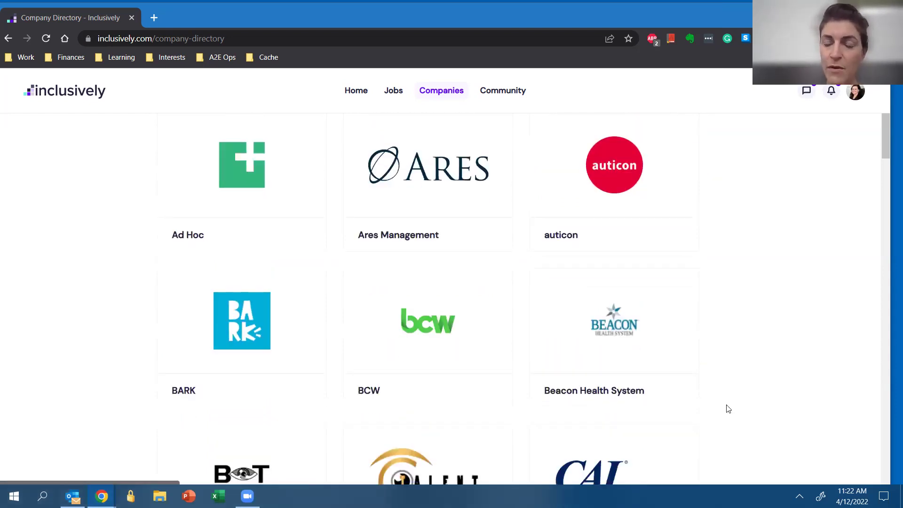
{"action": "scroll", "coordinate": [727, 409], "scroll_direction": "down", "scroll_amount": 4}
{"action": "scroll", "coordinate": [728, 408], "scroll_direction": "down", "scroll_amount": 3}
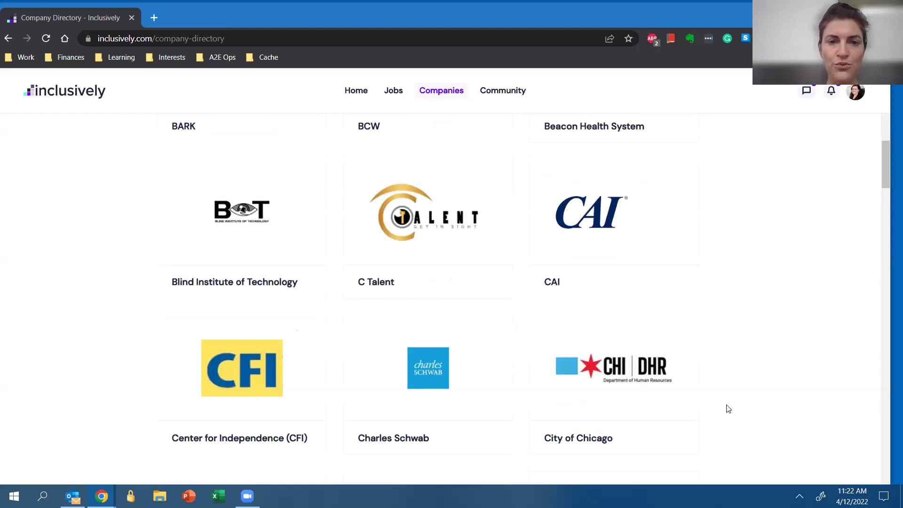
{"action": "scroll", "coordinate": [728, 408], "scroll_direction": "down", "scroll_amount": 3}
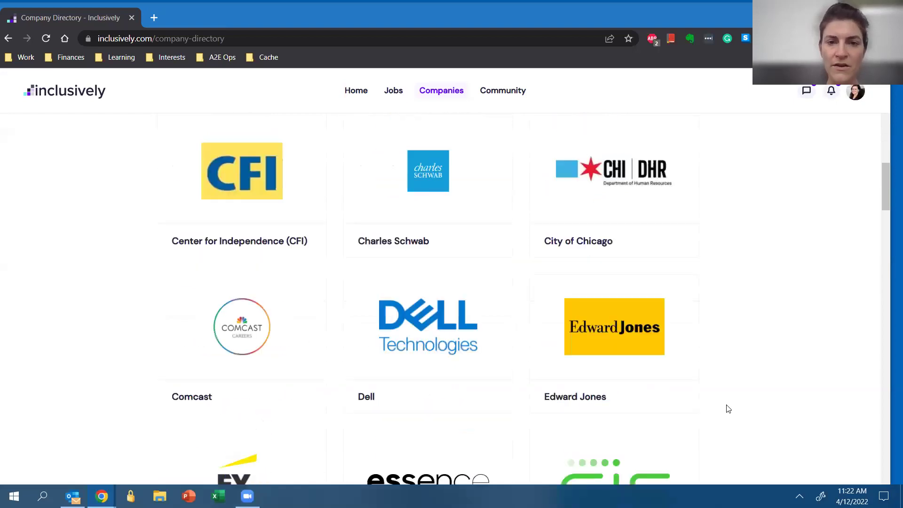
{"action": "scroll", "coordinate": [728, 408], "scroll_direction": "down", "scroll_amount": 5}
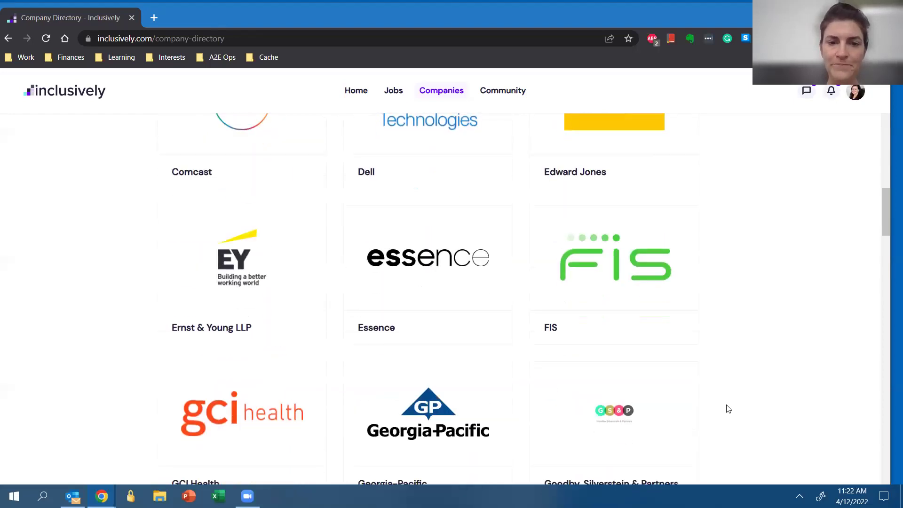
{"action": "scroll", "coordinate": [727, 408], "scroll_direction": "down", "scroll_amount": 20}
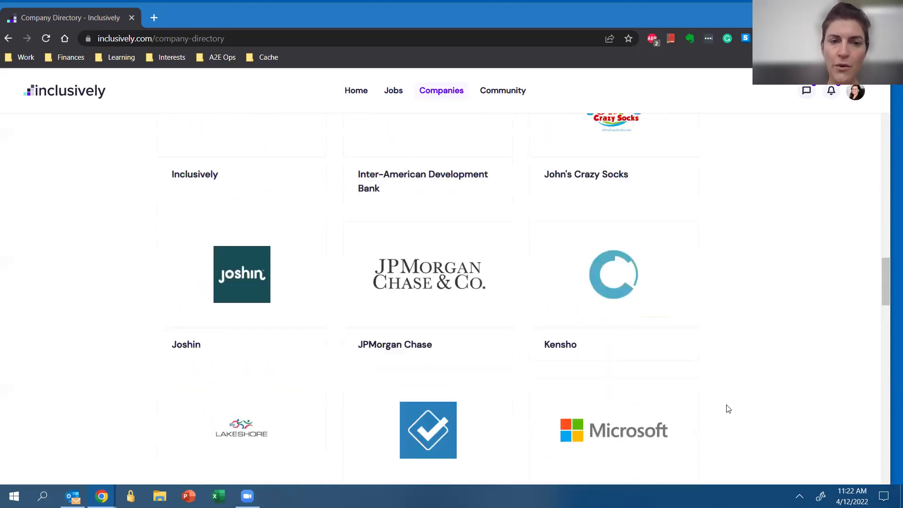
{"action": "scroll", "coordinate": [728, 409], "scroll_direction": "up", "scroll_amount": 5}
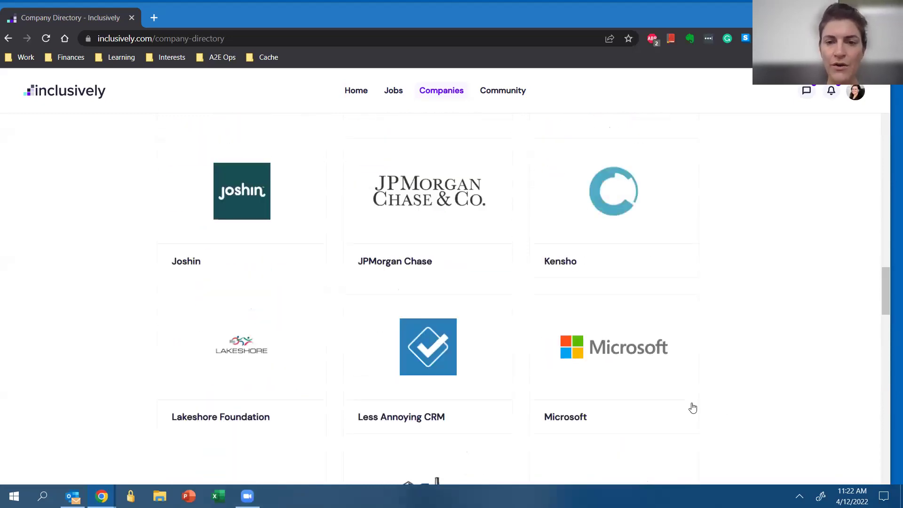
{"action": "left_click", "coordinate": [644, 375]}
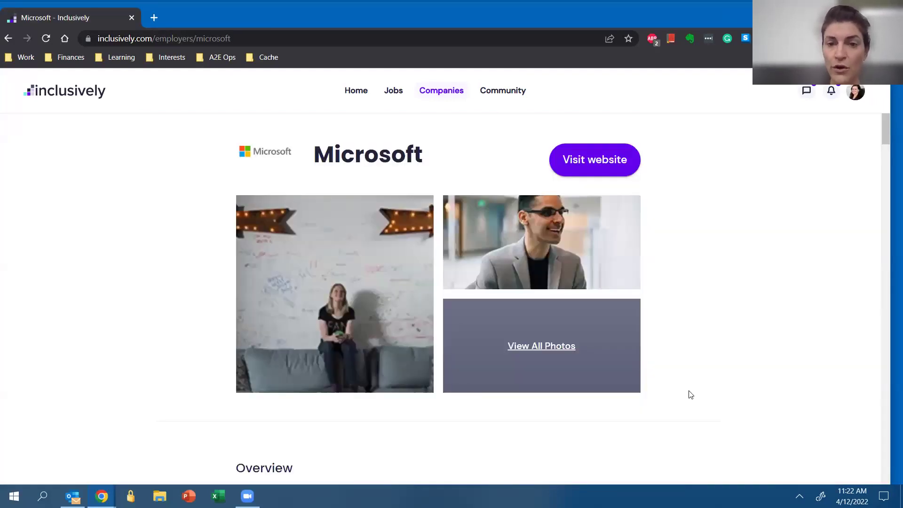
{"action": "scroll", "coordinate": [728, 412], "scroll_direction": "down", "scroll_amount": 2}
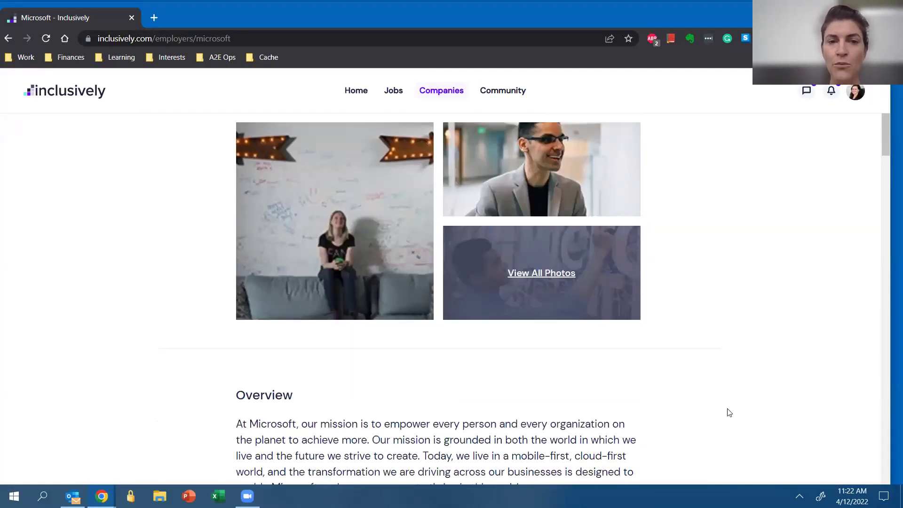
{"action": "scroll", "coordinate": [727, 411], "scroll_direction": "up", "scroll_amount": 2}
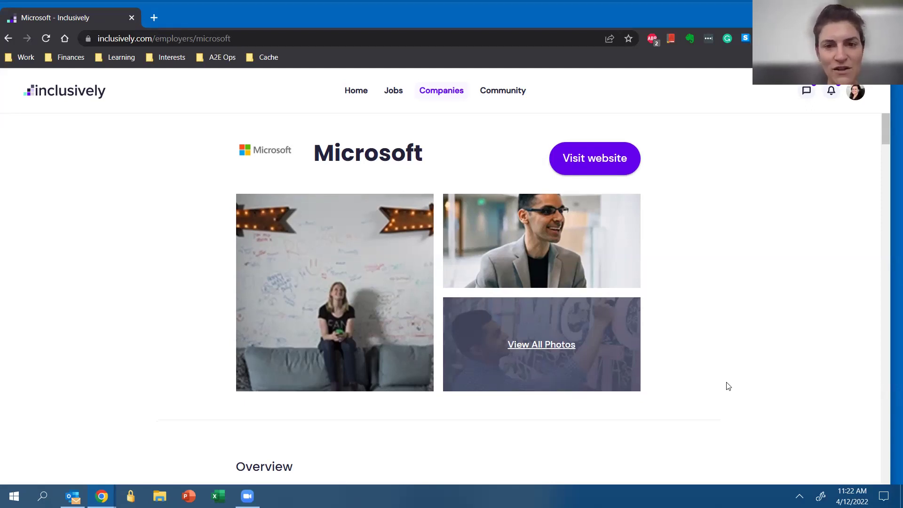
{"action": "scroll", "coordinate": [728, 386], "scroll_direction": "down", "scroll_amount": 1}
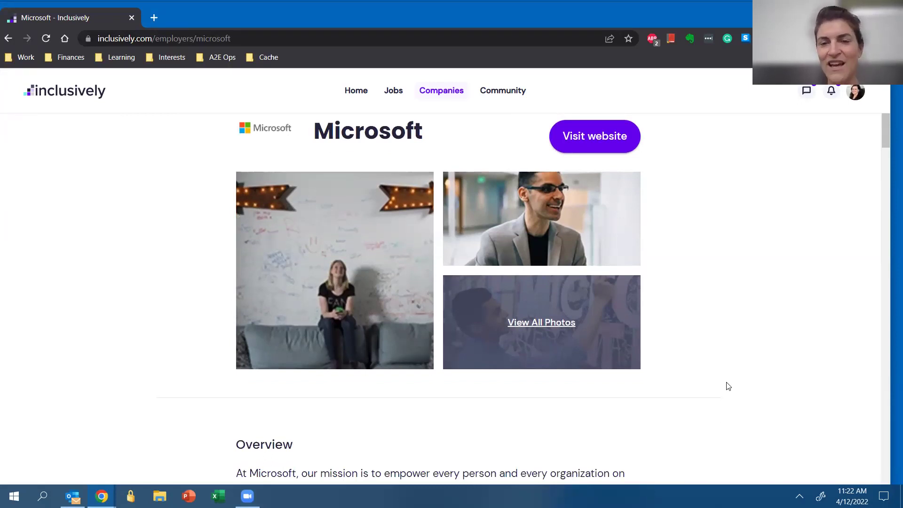
{"action": "scroll", "coordinate": [727, 386], "scroll_direction": "down", "scroll_amount": 2}
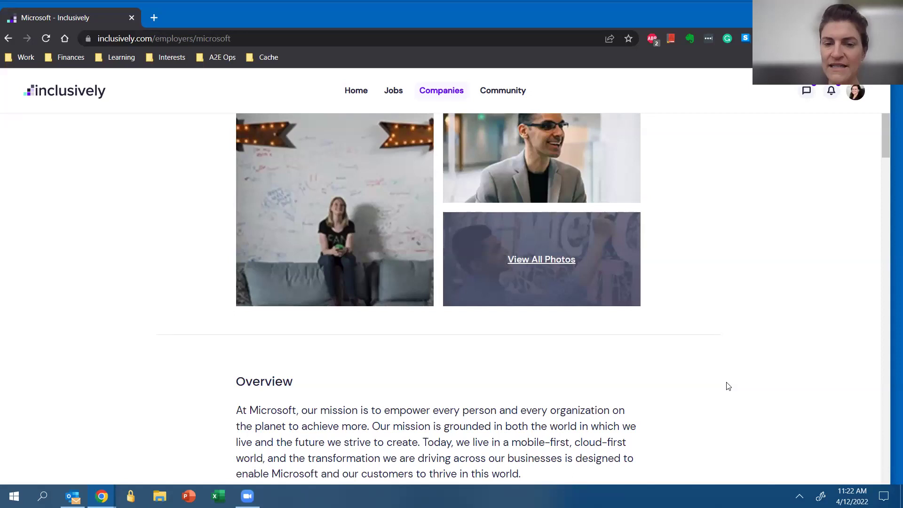
{"action": "scroll", "coordinate": [728, 386], "scroll_direction": "down", "scroll_amount": 3}
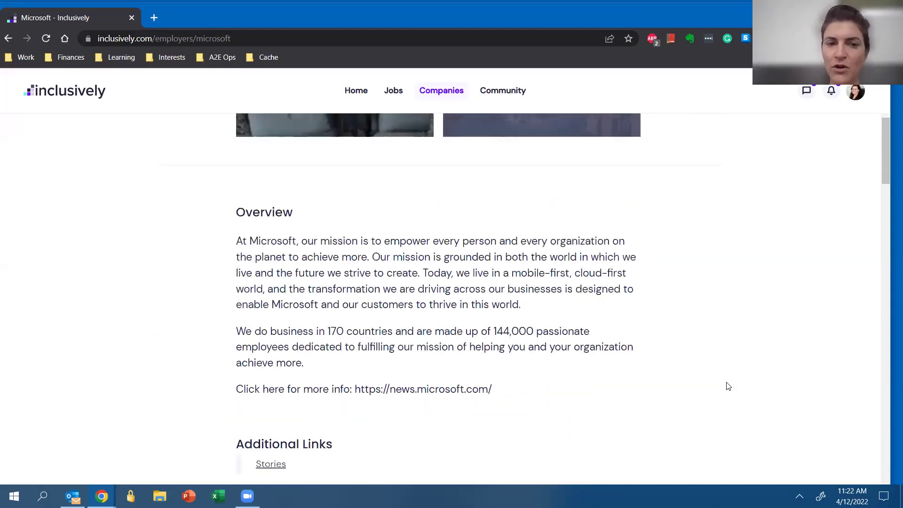
{"action": "scroll", "coordinate": [728, 386], "scroll_direction": "down", "scroll_amount": 7}
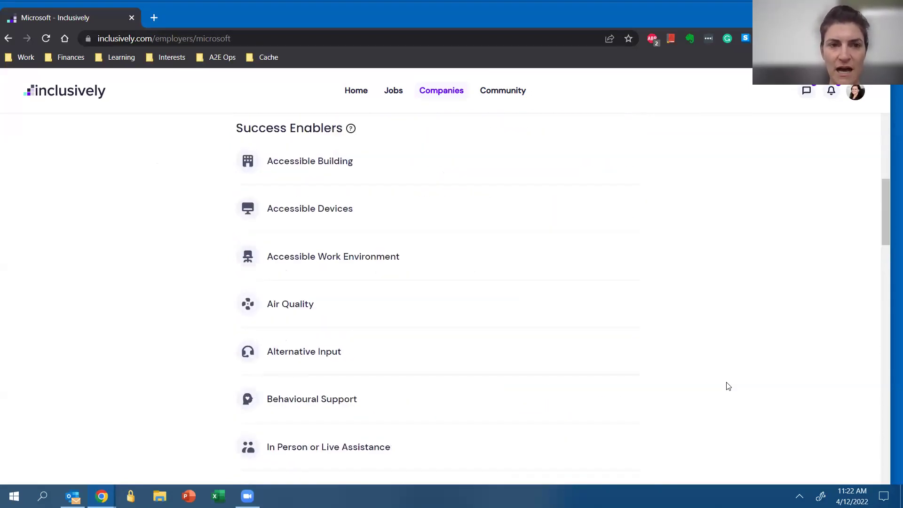
{"action": "scroll", "coordinate": [465, 181], "scroll_direction": "up", "scroll_amount": 4}
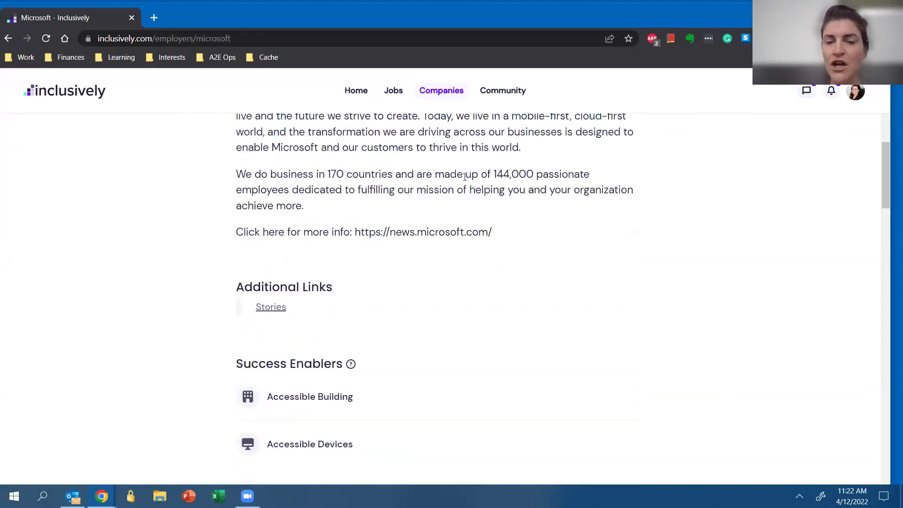
{"action": "scroll", "coordinate": [464, 177], "scroll_direction": "up", "scroll_amount": 3}
Examine the Success Enablers that Microsoft offers, from Accessible Building through Software & Devices
{"action": "scroll", "coordinate": [318, 296], "scroll_direction": "down", "scroll_amount": 6}
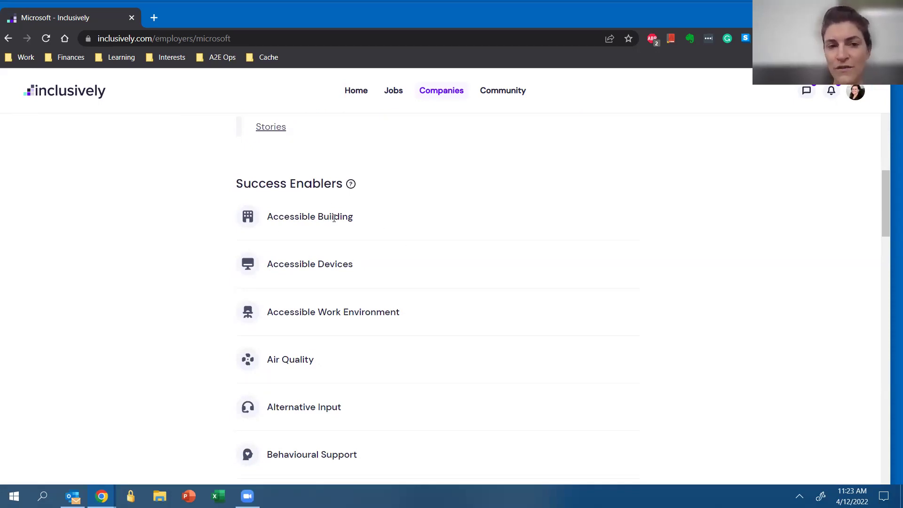
{"action": "scroll", "coordinate": [333, 218], "scroll_direction": "down", "scroll_amount": 1}
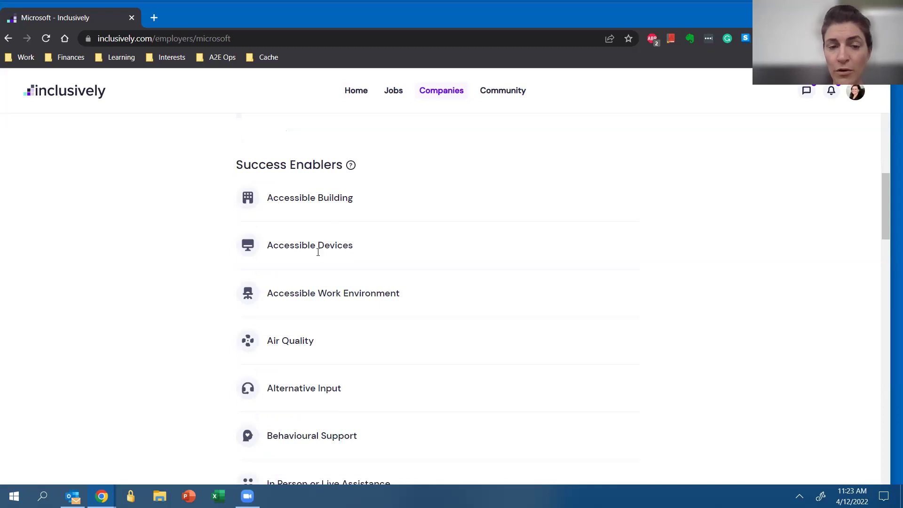
{"action": "scroll", "coordinate": [337, 310], "scroll_direction": "down", "scroll_amount": 4}
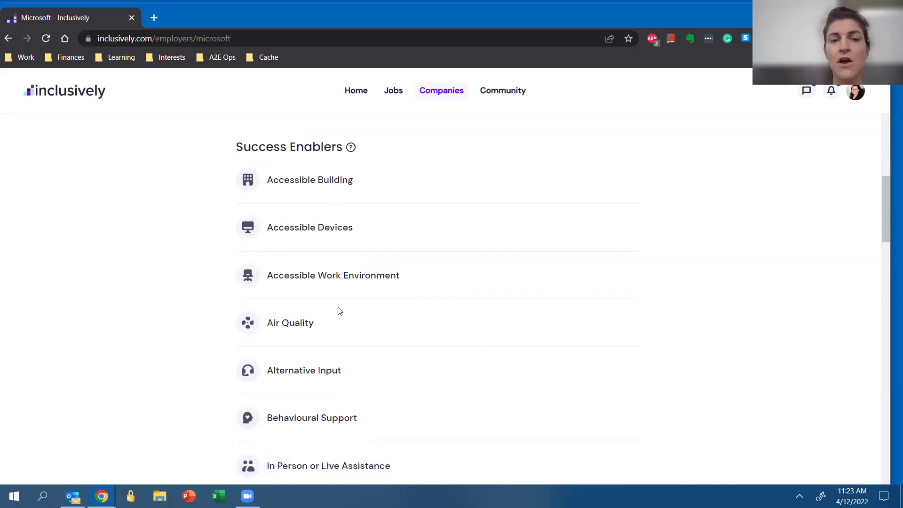
{"action": "scroll", "coordinate": [327, 460], "scroll_direction": "down", "scroll_amount": 2}
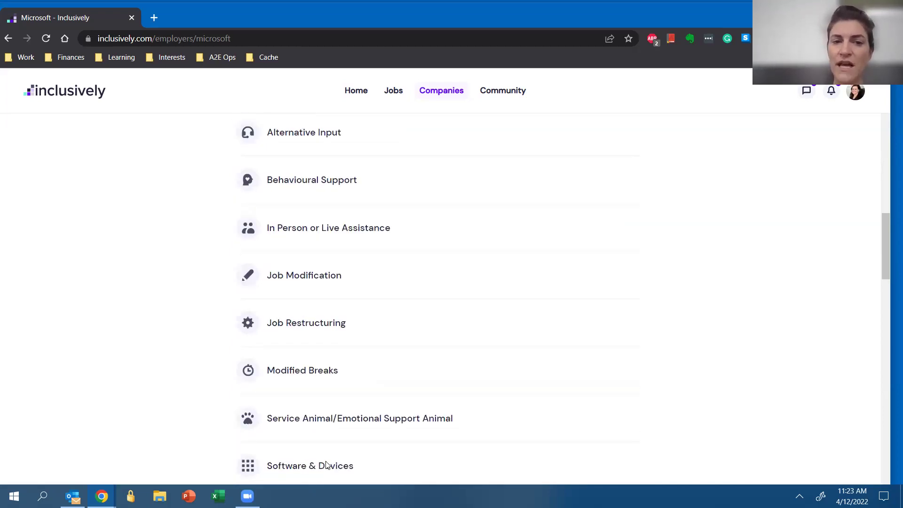
{"action": "scroll", "coordinate": [328, 464], "scroll_direction": "down", "scroll_amount": 1}
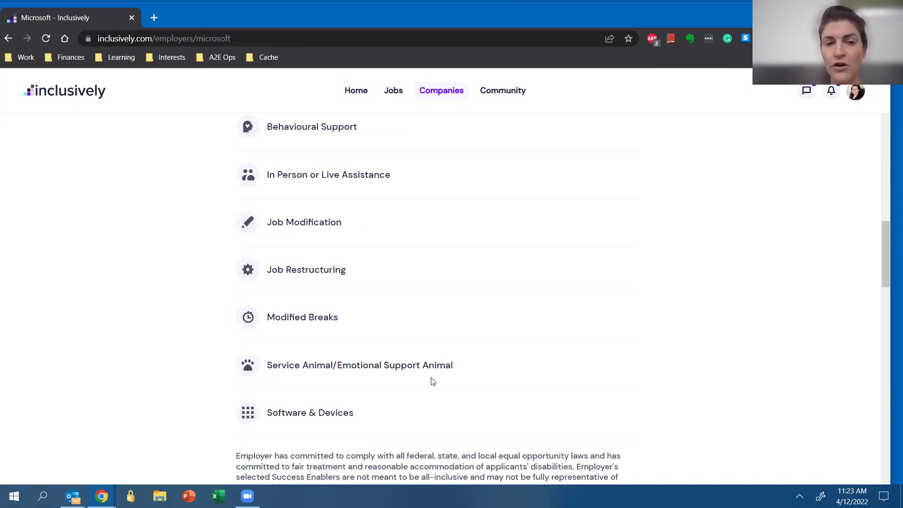
{"action": "scroll", "coordinate": [471, 376], "scroll_direction": "down", "scroll_amount": 6}
{"action": "scroll", "coordinate": [320, 224], "scroll_direction": "down", "scroll_amount": 1}
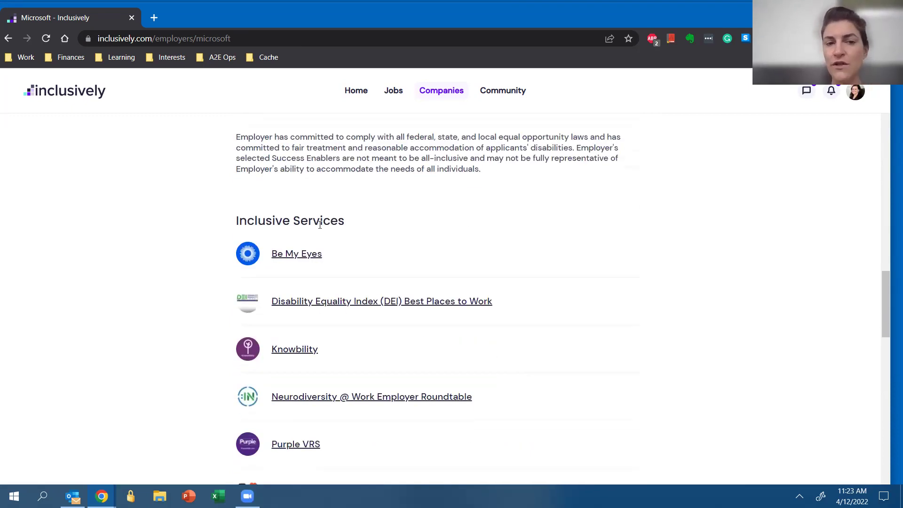
{"action": "scroll", "coordinate": [596, 306], "scroll_direction": "down", "scroll_amount": 2}
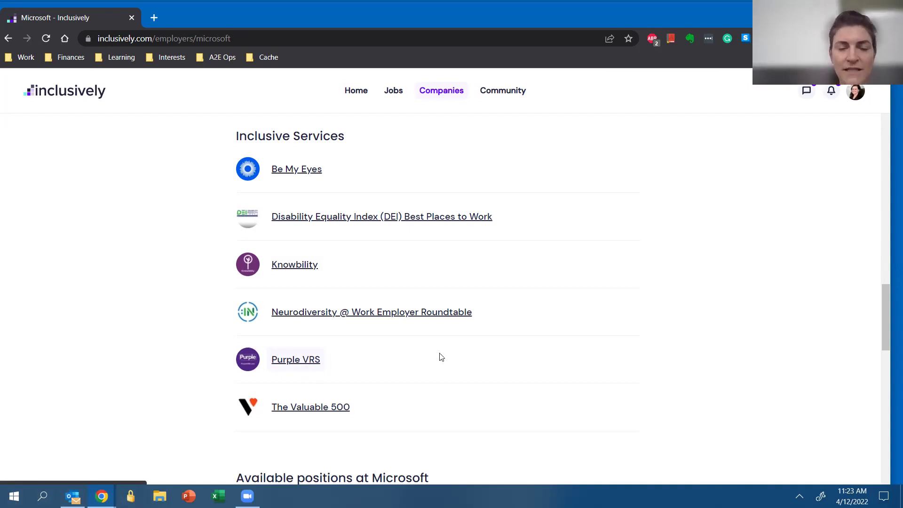
{"action": "scroll", "coordinate": [633, 378], "scroll_direction": "down", "scroll_amount": 1}
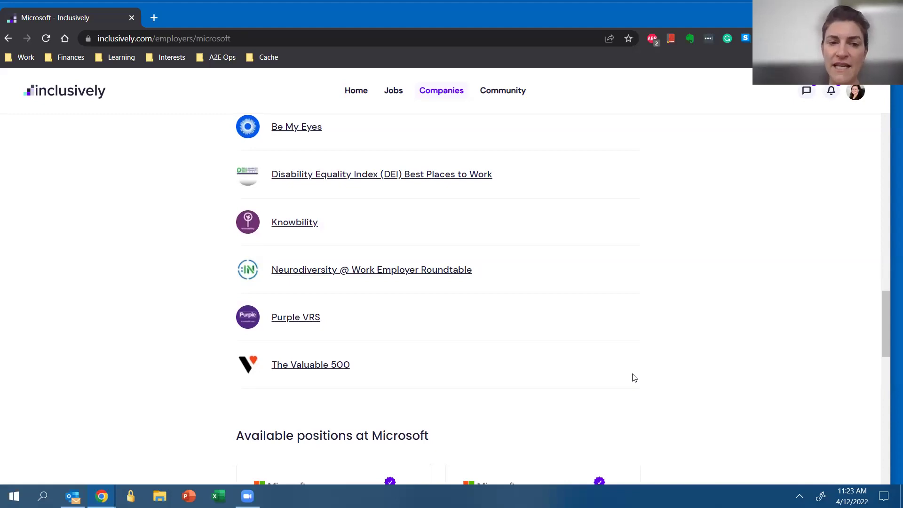
{"action": "scroll", "coordinate": [633, 378], "scroll_direction": "down", "scroll_amount": 1}
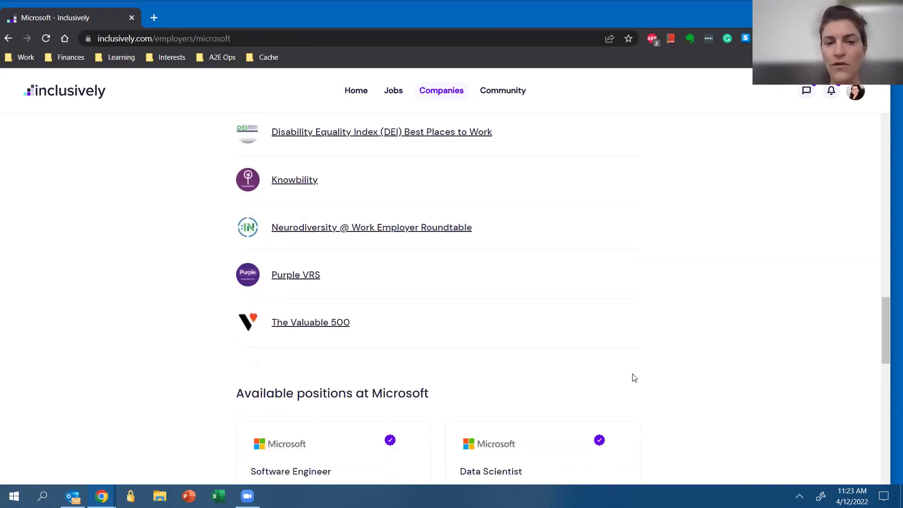
Examine the available positions at Microsoft, including the Ability and Neurodiversity Hiring Program roles and their success enabler icons
{"action": "scroll", "coordinate": [673, 410], "scroll_direction": "down", "scroll_amount": 3}
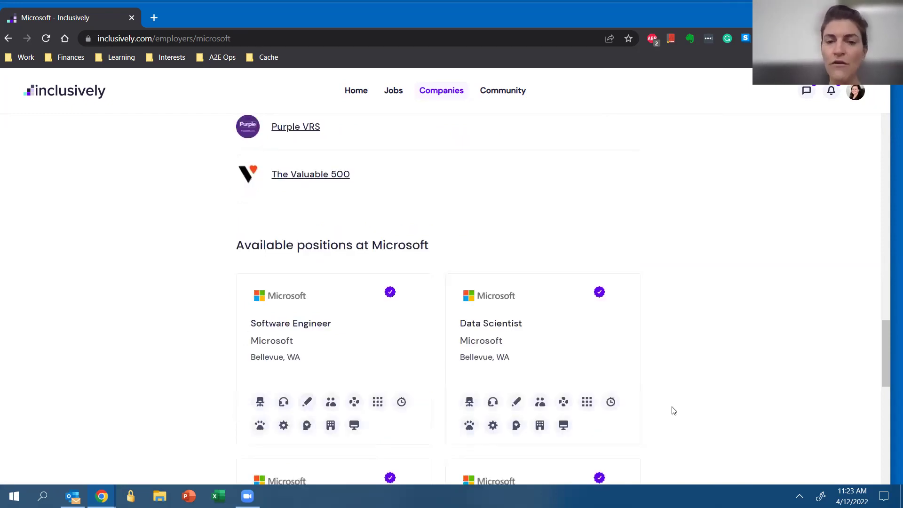
{"action": "scroll", "coordinate": [703, 418], "scroll_direction": "down", "scroll_amount": 2}
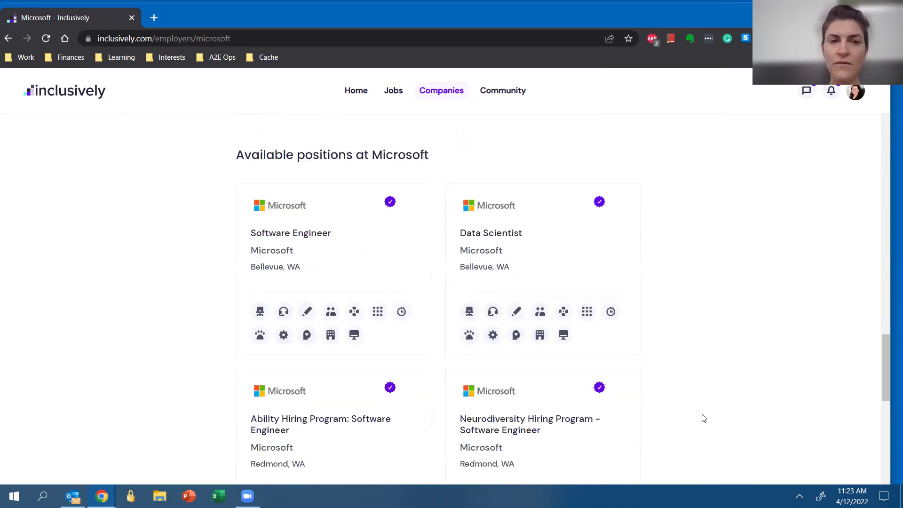
{"action": "scroll", "coordinate": [665, 151], "scroll_direction": "down", "scroll_amount": 2}
{"action": "scroll", "coordinate": [665, 151], "scroll_direction": "up", "scroll_amount": 3}
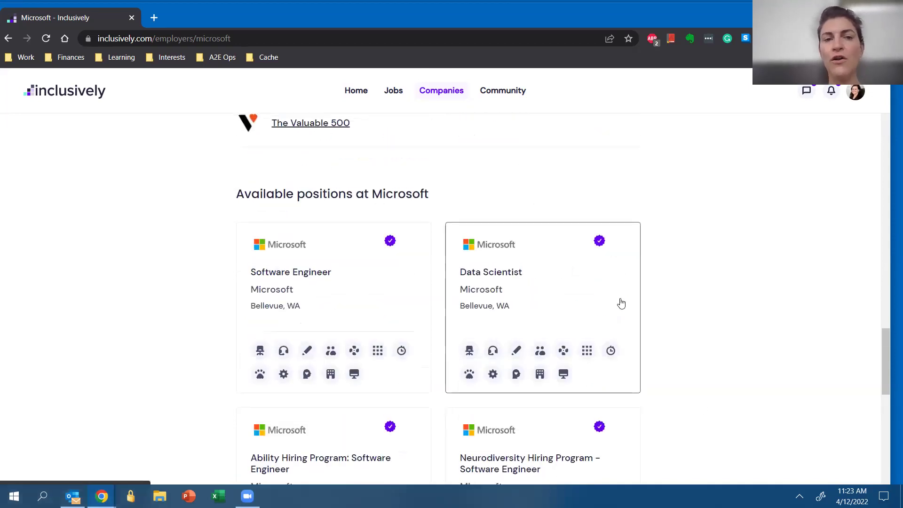
{"action": "scroll", "coordinate": [621, 302], "scroll_direction": "down", "scroll_amount": 1}
{"action": "scroll", "coordinate": [523, 320], "scroll_direction": "down", "scroll_amount": 4}
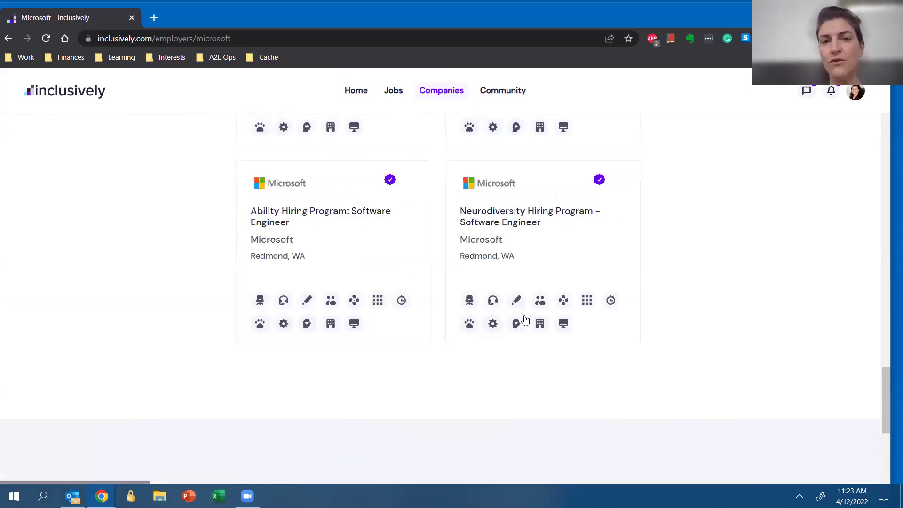
{"action": "scroll", "coordinate": [522, 319], "scroll_direction": "up", "scroll_amount": 7}
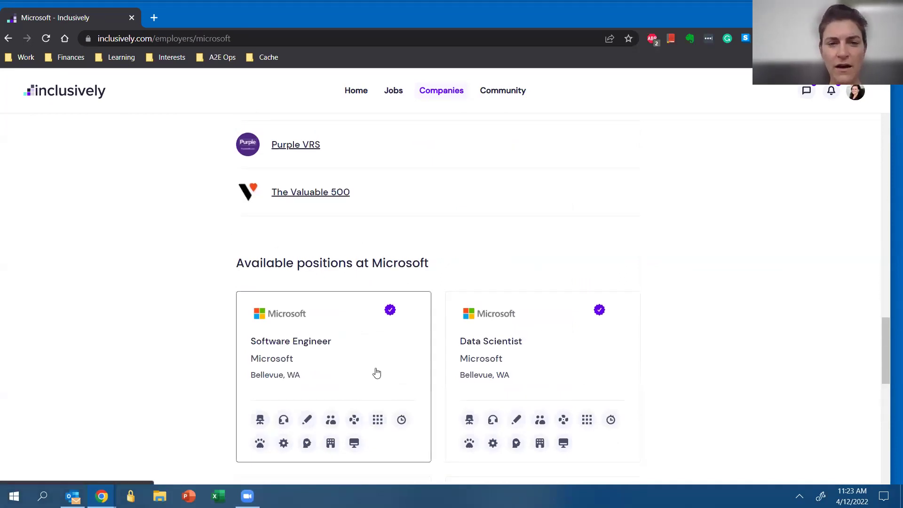
{"action": "scroll", "coordinate": [374, 371], "scroll_direction": "down", "scroll_amount": 6}
{"action": "scroll", "coordinate": [516, 384], "scroll_direction": "down", "scroll_amount": 4}
{"action": "scroll", "coordinate": [597, 401], "scroll_direction": "up", "scroll_amount": 5}
{"action": "scroll", "coordinate": [598, 400], "scroll_direction": "up", "scroll_amount": 5}
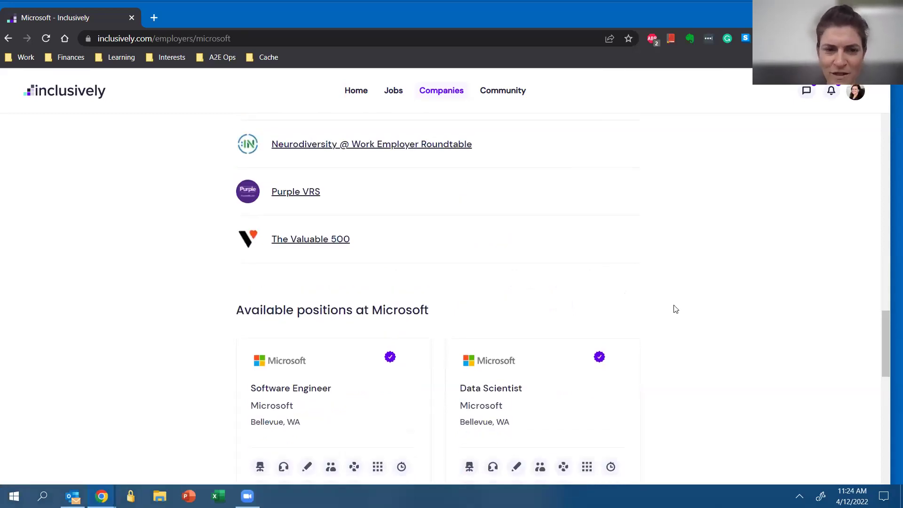
{"action": "scroll", "coordinate": [685, 339], "scroll_direction": "down", "scroll_amount": 5}
{"action": "scroll", "coordinate": [685, 339], "scroll_direction": "up", "scroll_amount": 10}
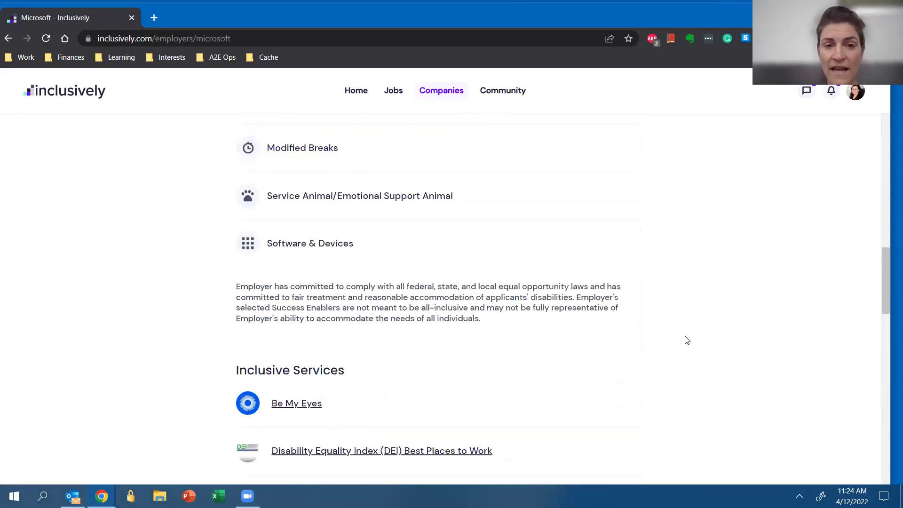
{"action": "scroll", "coordinate": [685, 339], "scroll_direction": "up", "scroll_amount": 15}
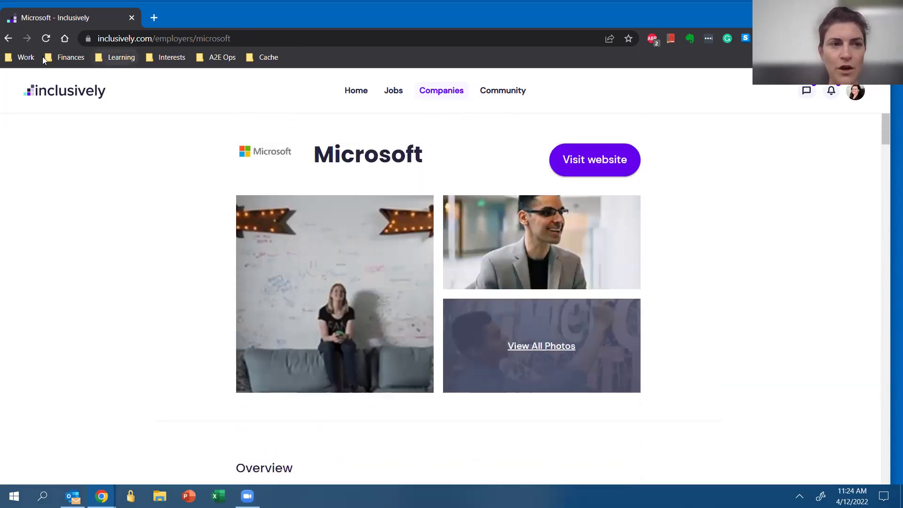
{"action": "left_click", "coordinate": [8, 39]}
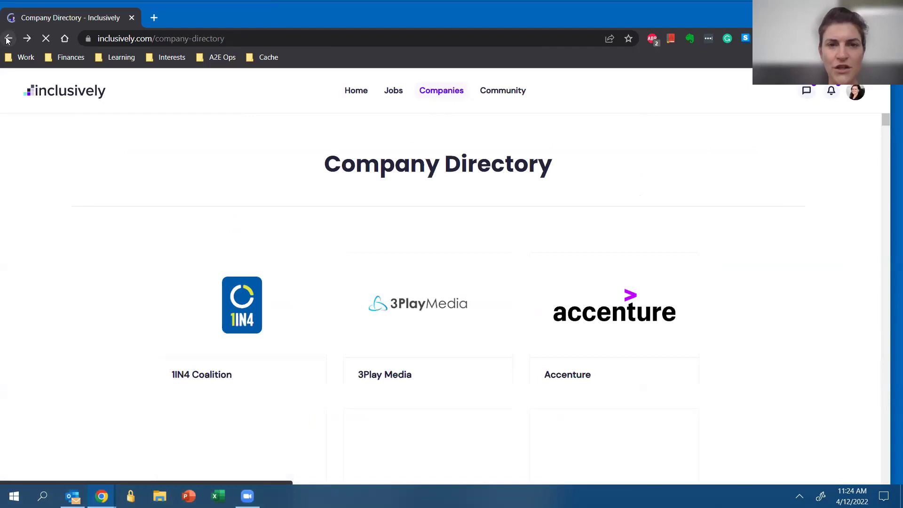
Open the job listings page and review all the options in the Job Category filter
{"action": "left_click", "coordinate": [389, 94]}
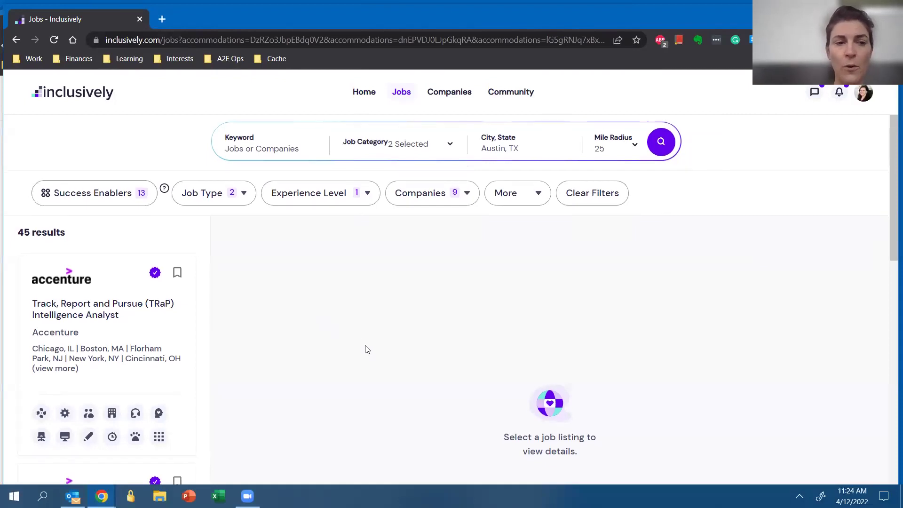
{"action": "scroll", "coordinate": [365, 349], "scroll_direction": "down", "scroll_amount": 1}
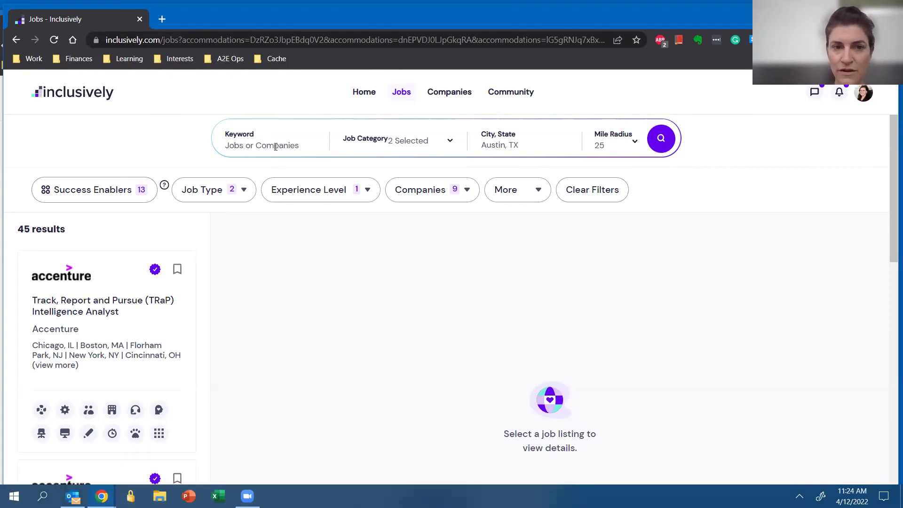
{"action": "left_click", "coordinate": [448, 143]}
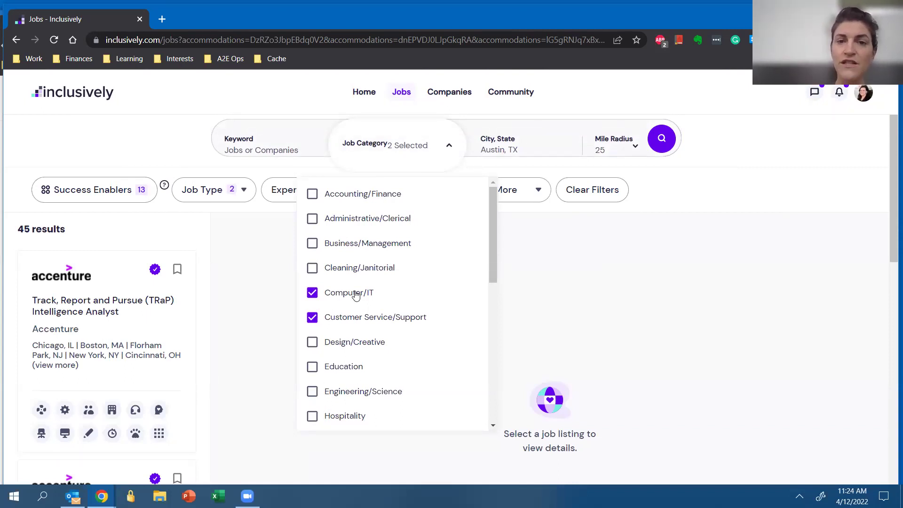
{"action": "scroll", "coordinate": [393, 332], "scroll_direction": "down", "scroll_amount": 2}
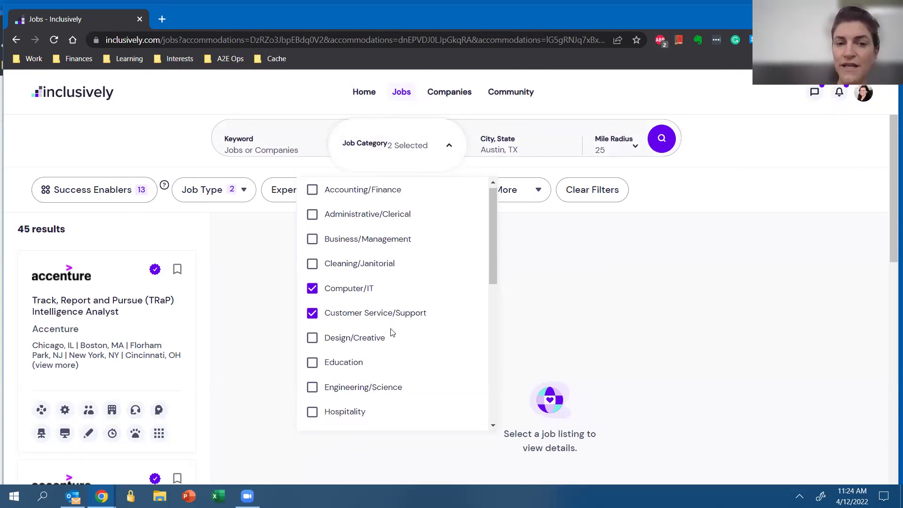
{"action": "scroll", "coordinate": [392, 332], "scroll_direction": "down", "scroll_amount": 6}
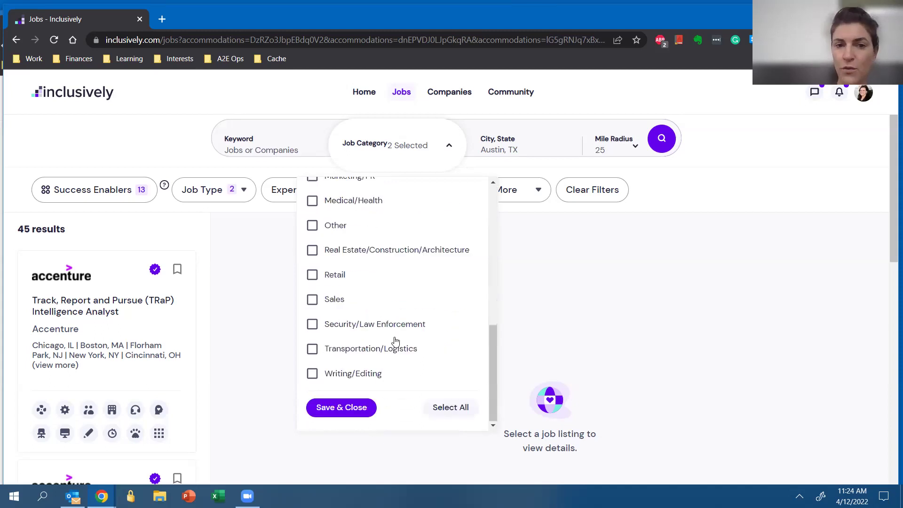
{"action": "scroll", "coordinate": [395, 342], "scroll_direction": "up", "scroll_amount": 2}
{"action": "scroll", "coordinate": [395, 342], "scroll_direction": "down", "scroll_amount": 3}
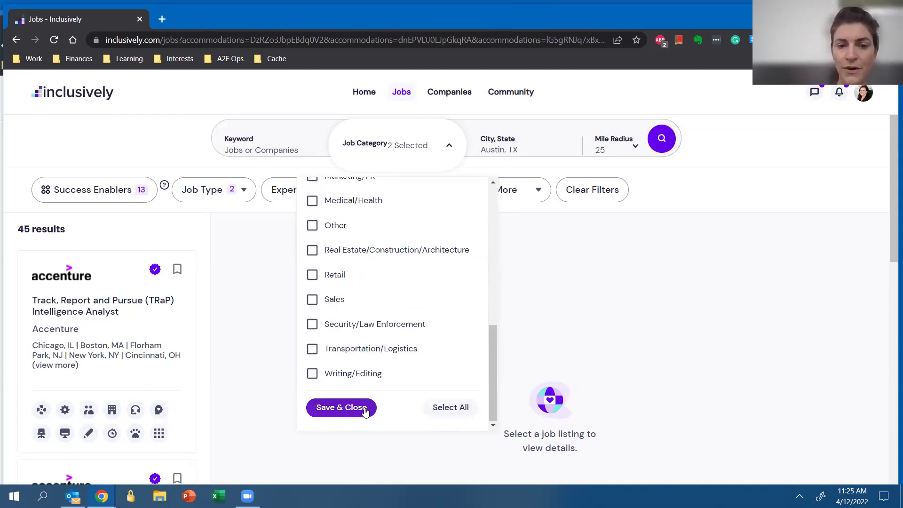
Select every job category at once, and clear the whole selection again
{"action": "left_click", "coordinate": [452, 408]}
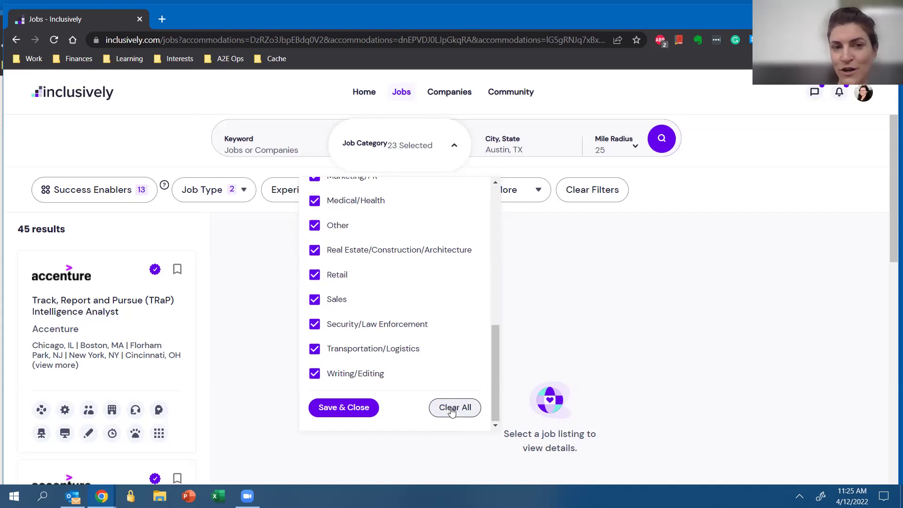
{"action": "right_click", "coordinate": [451, 409]}
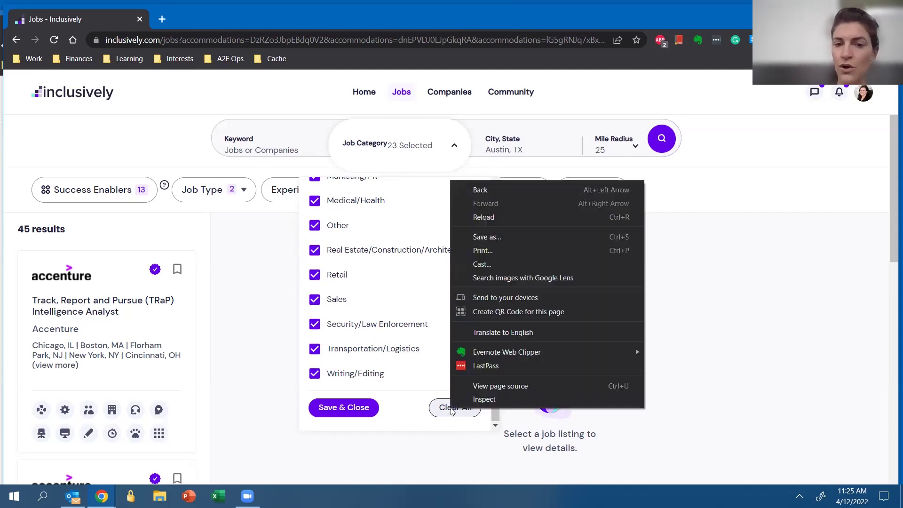
{"action": "left_click", "coordinate": [437, 410]}
{"action": "scroll", "coordinate": [439, 329], "scroll_direction": "up", "scroll_amount": 7}
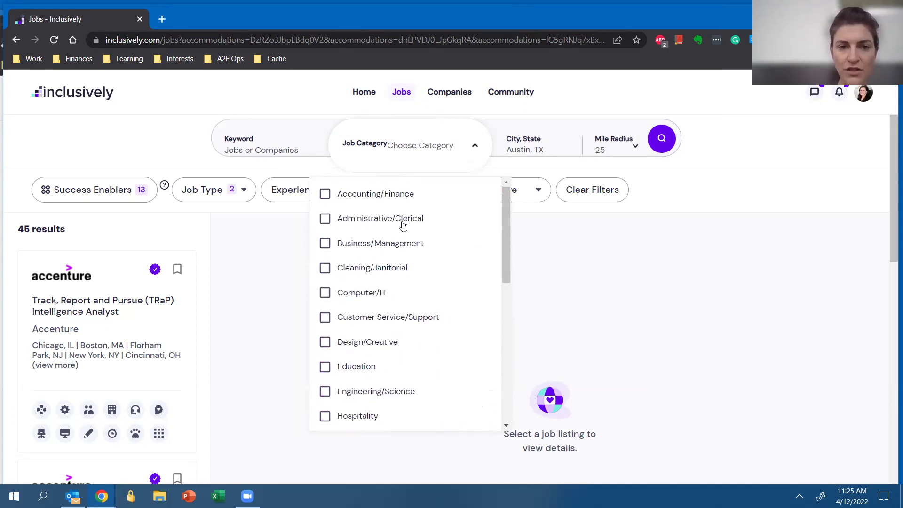
Set the job category filter to Computer/IT and Customer Service/Support and save it
{"action": "left_click", "coordinate": [323, 290]}
{"action": "left_click", "coordinate": [320, 317]}
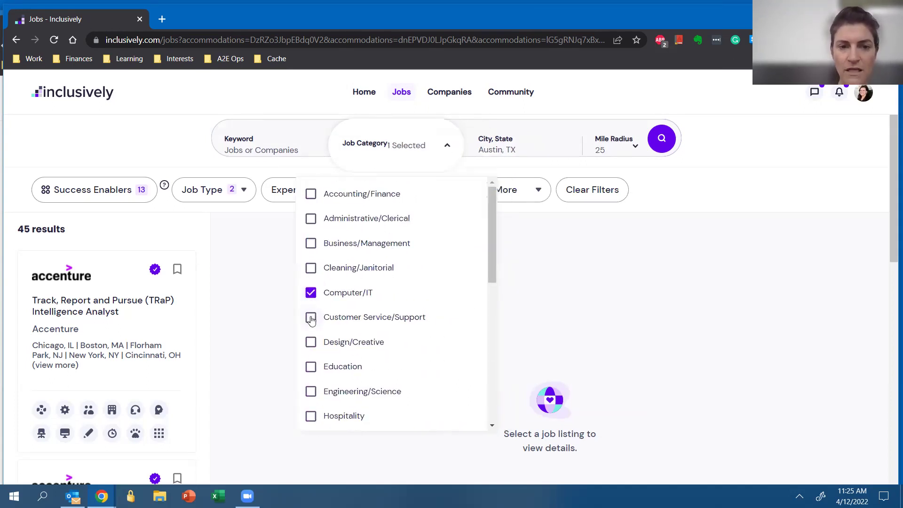
{"action": "scroll", "coordinate": [470, 367], "scroll_direction": "down", "scroll_amount": 5}
{"action": "scroll", "coordinate": [375, 391], "scroll_direction": "down", "scroll_amount": 3}
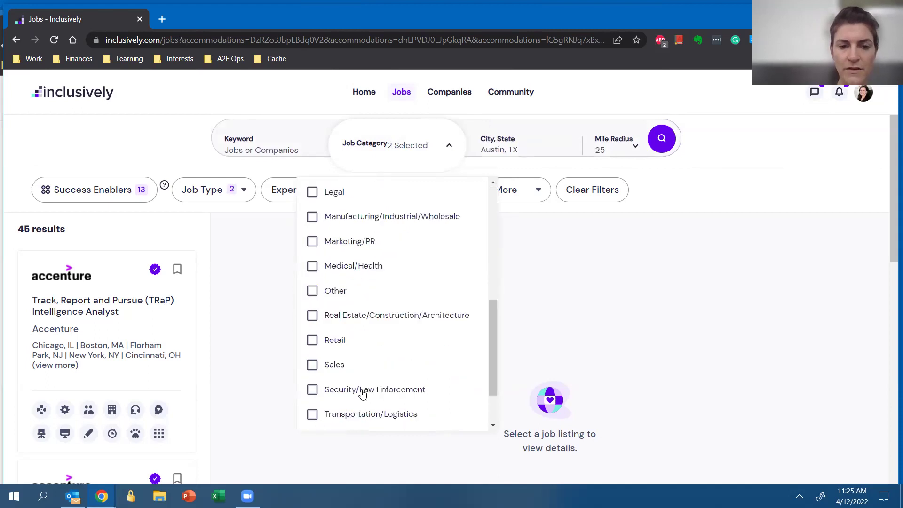
{"action": "left_click", "coordinate": [340, 407]}
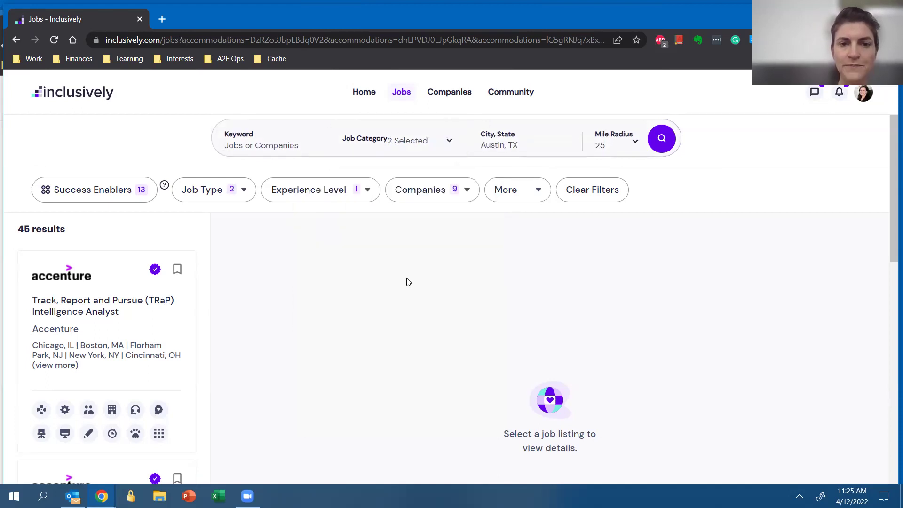
Review the employers in the Companies filter, from UnitedHealth Group to Re:Build Manufacturing, and save with all of them selected
{"action": "left_click", "coordinate": [440, 193]}
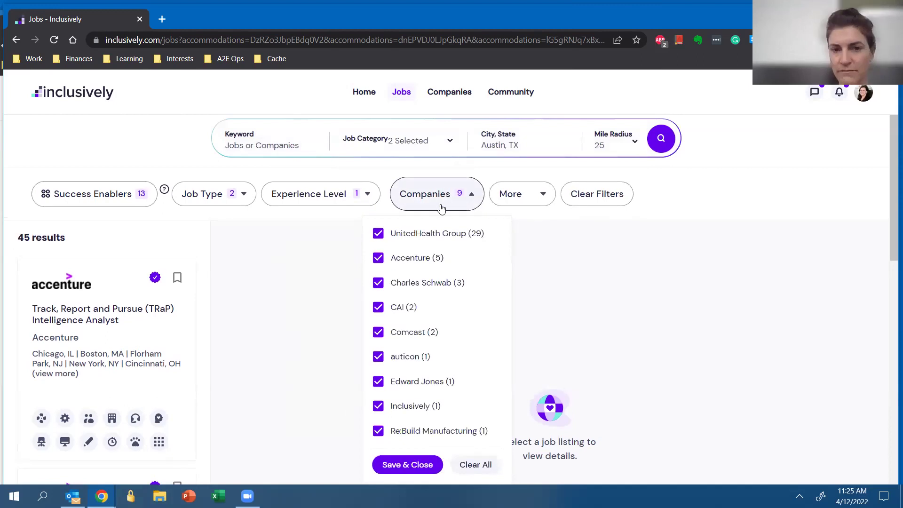
{"action": "scroll", "coordinate": [446, 289], "scroll_direction": "down", "scroll_amount": 2}
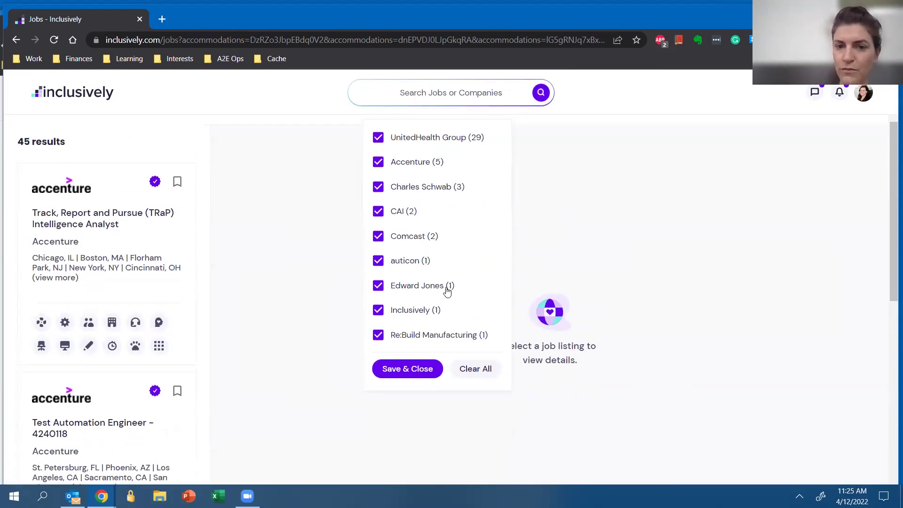
{"action": "scroll", "coordinate": [447, 291], "scroll_direction": "up", "scroll_amount": 2}
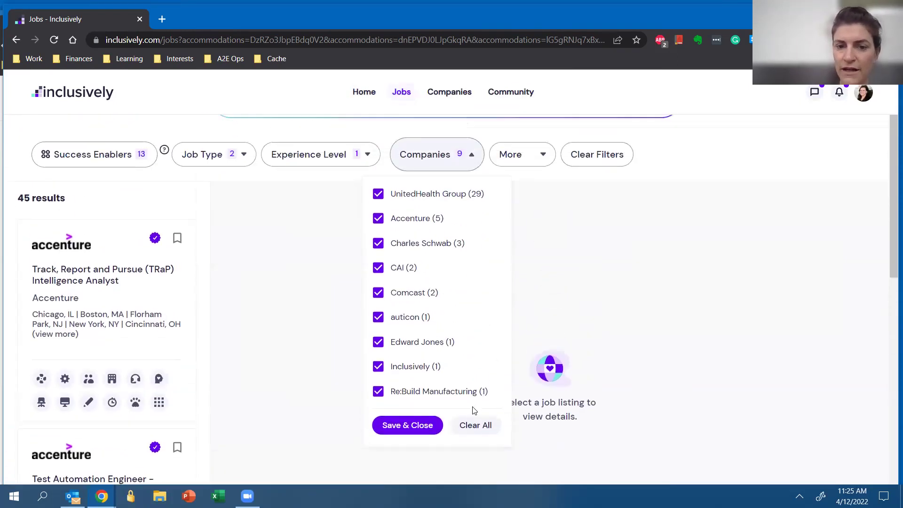
{"action": "left_click", "coordinate": [403, 426]}
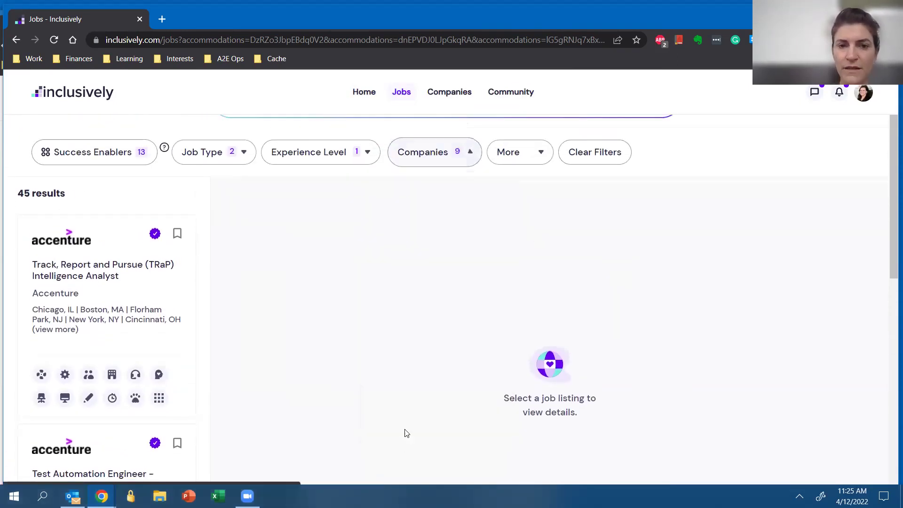
Review the Inclusive Services and Success Enablers filter options, closing both without changing any selection
{"action": "left_click", "coordinate": [506, 151]}
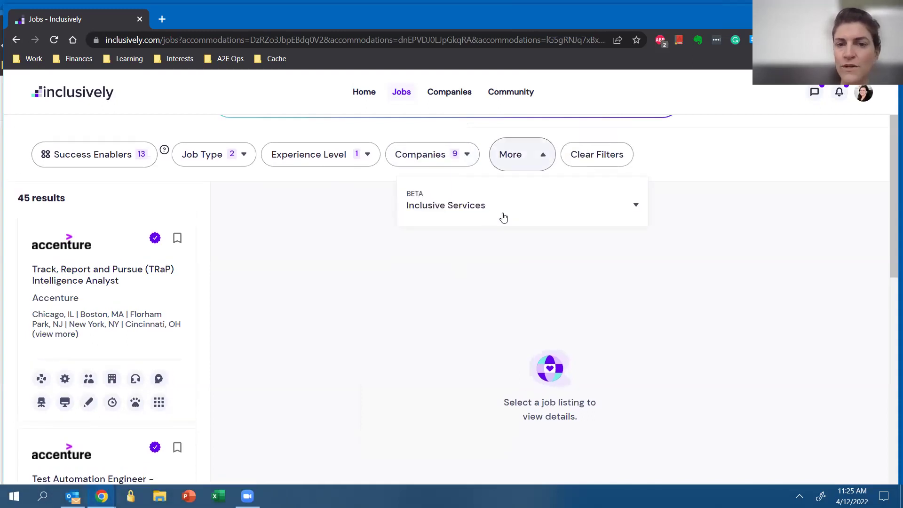
{"action": "left_click", "coordinate": [433, 208]}
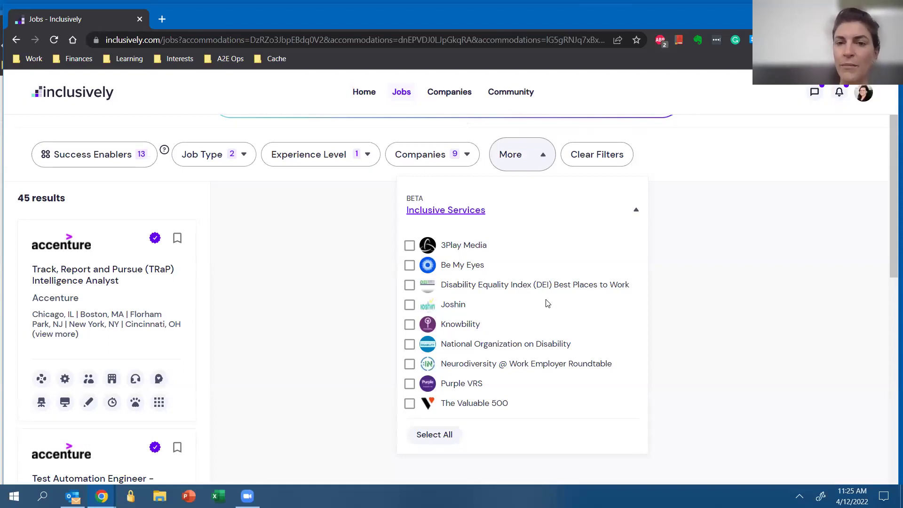
{"action": "left_click", "coordinate": [636, 210]}
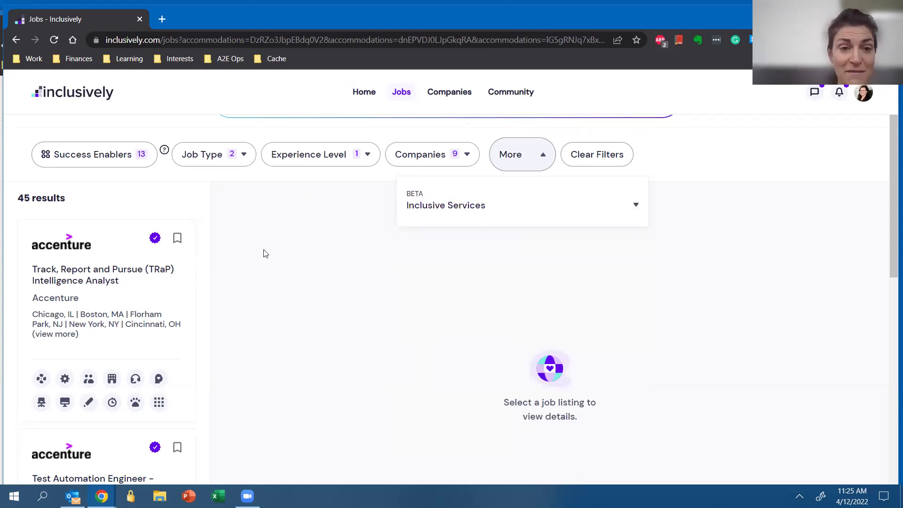
{"action": "left_click", "coordinate": [129, 155]}
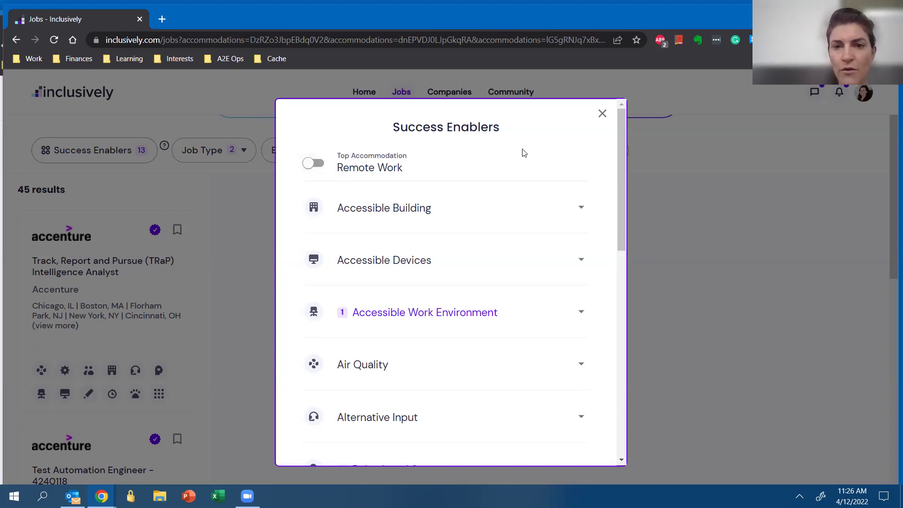
{"action": "left_click", "coordinate": [603, 121]}
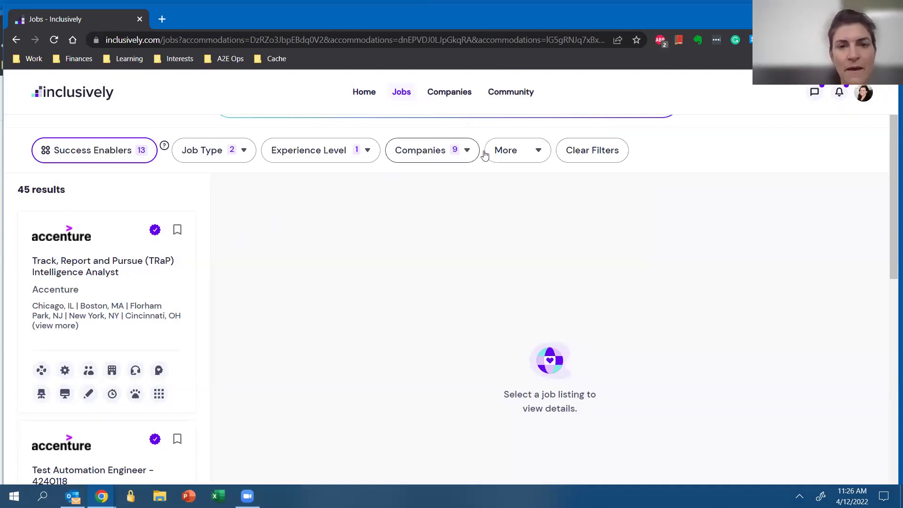
Review the Experience Level filter options and save with only Entry-Level selected
{"action": "scroll", "coordinate": [489, 207], "scroll_direction": "up", "scroll_amount": 1}
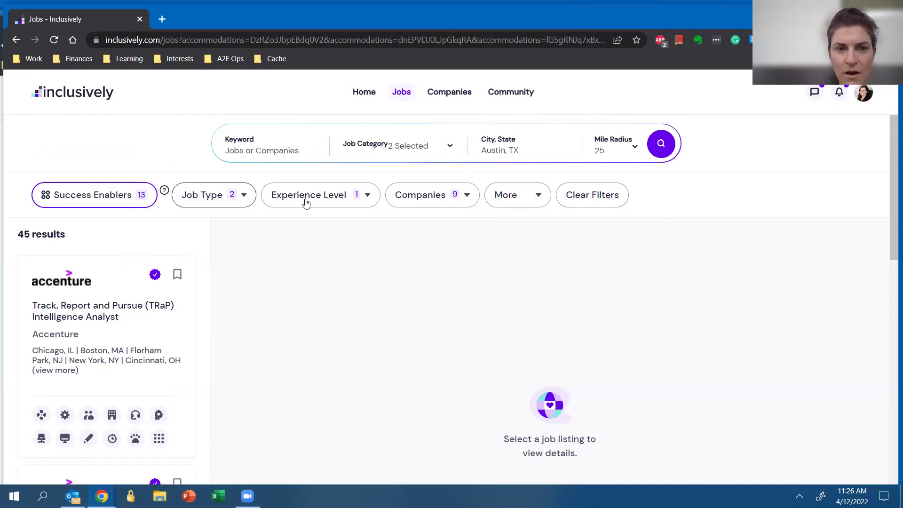
{"action": "left_click", "coordinate": [337, 199]}
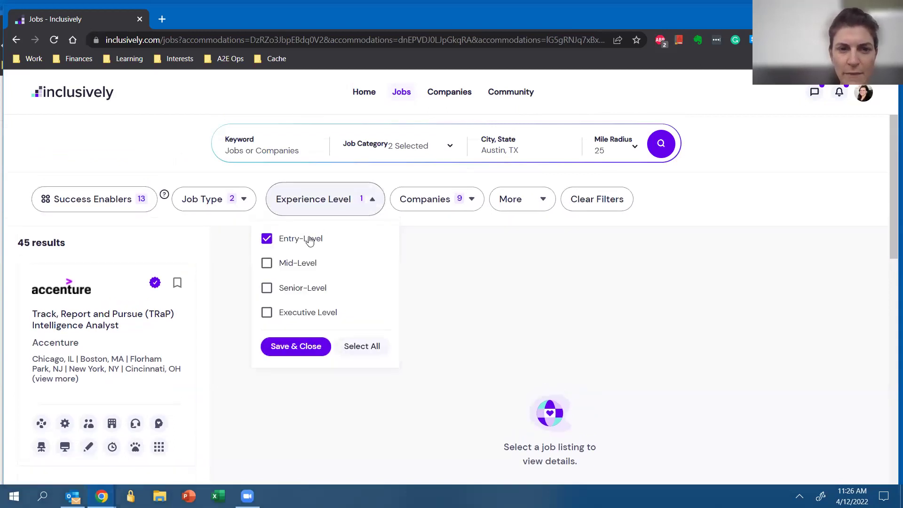
{"action": "left_click", "coordinate": [306, 346]}
Add Apprenticeship & Training Programs and Temporary Full-Time to the Job Type filter and save it
{"action": "left_click", "coordinate": [244, 197]}
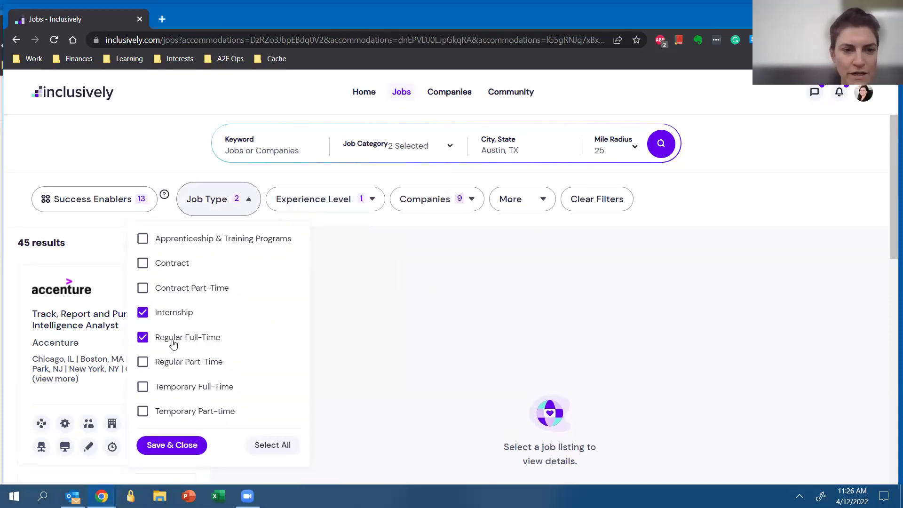
{"action": "left_click", "coordinate": [142, 241]}
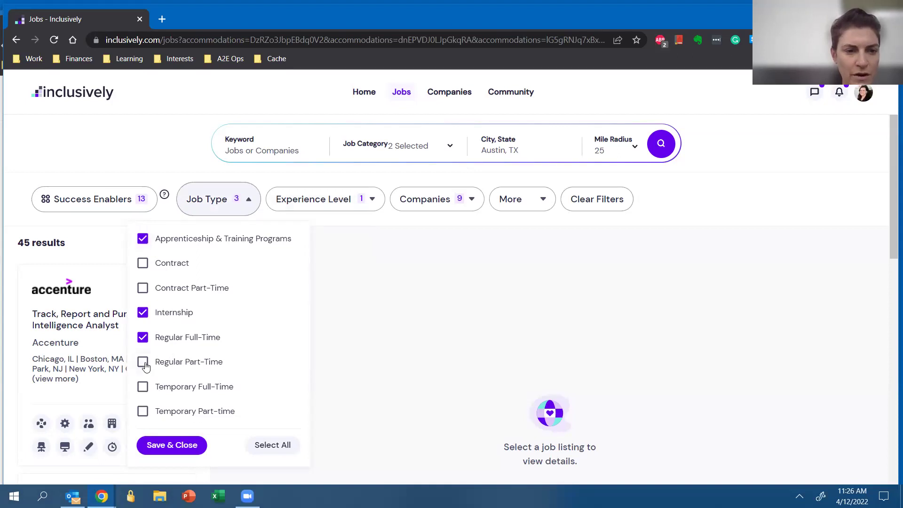
{"action": "left_click", "coordinate": [143, 385]}
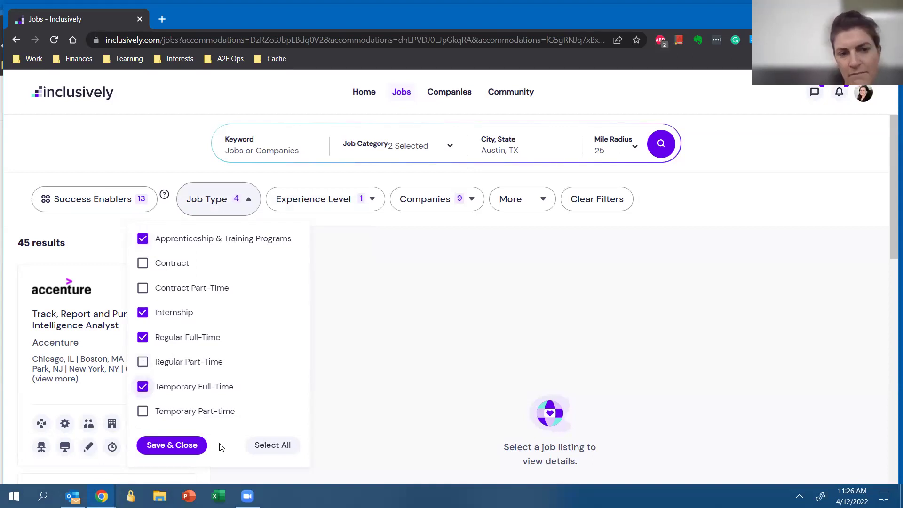
{"action": "left_click", "coordinate": [186, 445]}
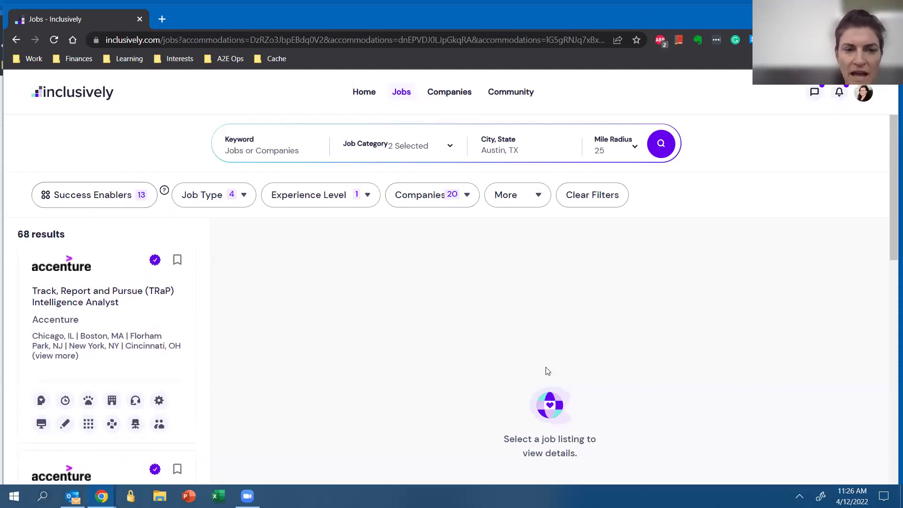
Open Accenture's Track, Report and Pursue (TRaP) Intelligence Analyst listing and browse the other job results
{"action": "left_click", "coordinate": [146, 333]}
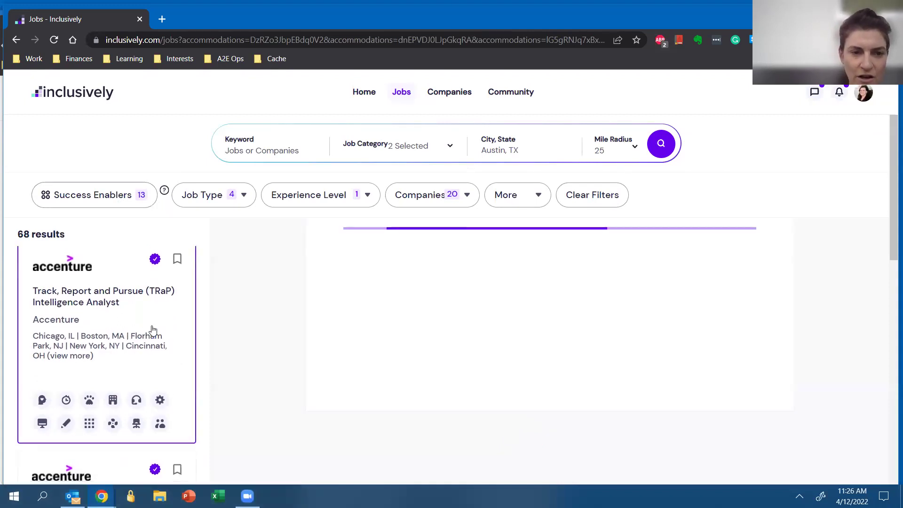
{"action": "scroll", "coordinate": [115, 342], "scroll_direction": "down", "scroll_amount": 5}
{"action": "scroll", "coordinate": [115, 343], "scroll_direction": "down", "scroll_amount": 3}
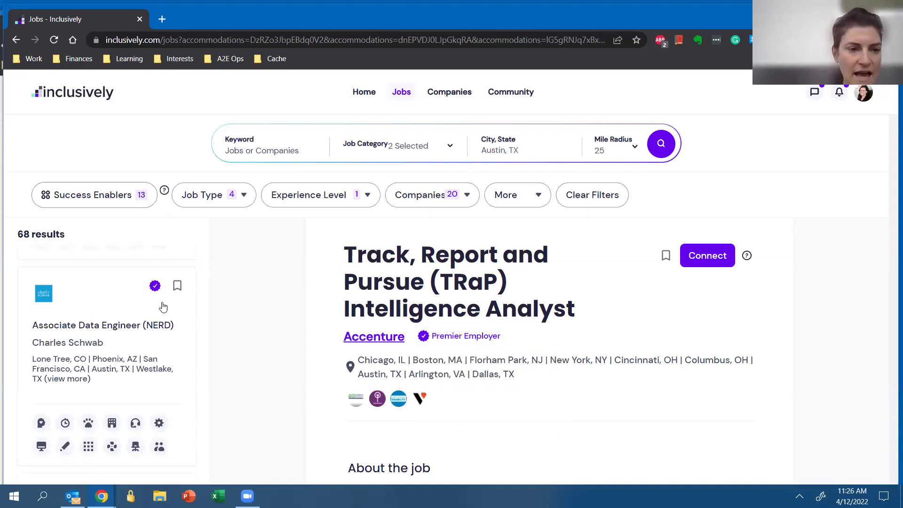
{"action": "scroll", "coordinate": [120, 375], "scroll_direction": "down", "scroll_amount": 4}
{"action": "scroll", "coordinate": [120, 373], "scroll_direction": "up", "scroll_amount": 5}
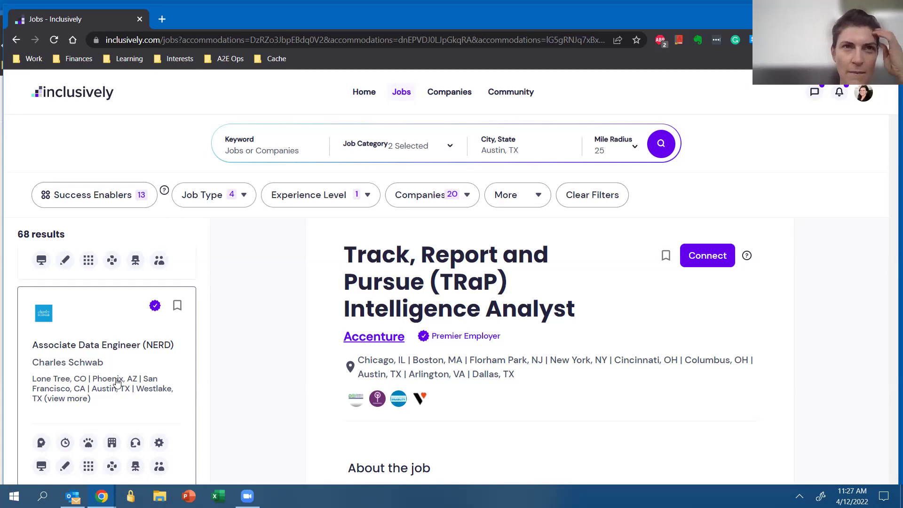
Open Charles Schwab's Associate Data Engineer (NERD) listing and read its opportunity, duties, requirements and program benefits
{"action": "left_click", "coordinate": [117, 382]}
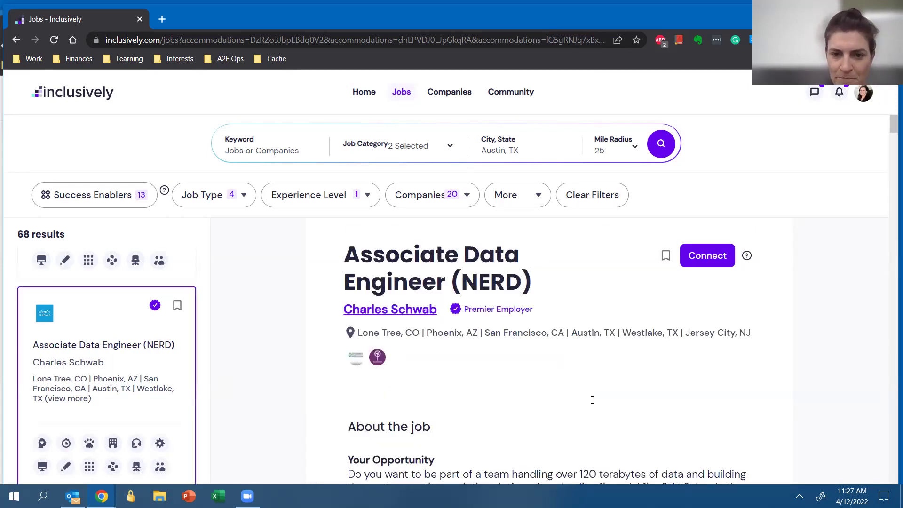
{"action": "scroll", "coordinate": [592, 400], "scroll_direction": "down", "scroll_amount": 3}
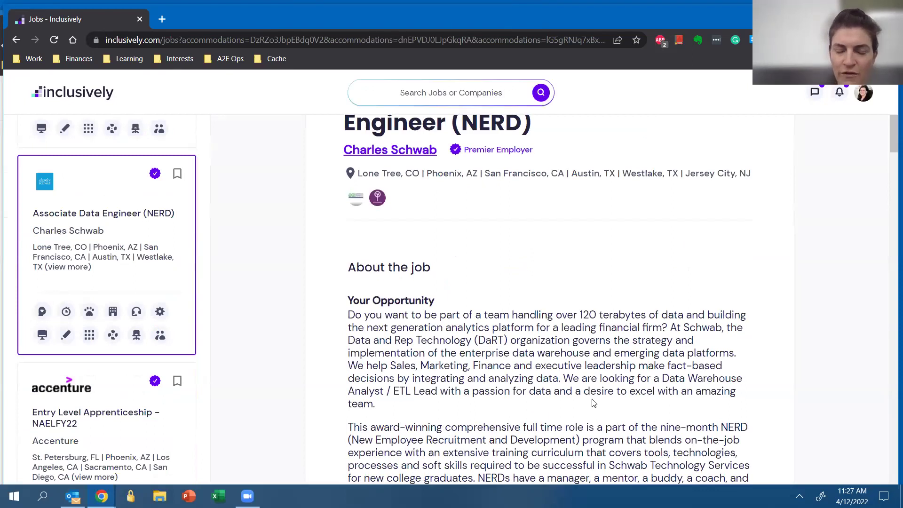
{"action": "scroll", "coordinate": [593, 403], "scroll_direction": "down", "scroll_amount": 4}
{"action": "scroll", "coordinate": [593, 403], "scroll_direction": "down", "scroll_amount": 1}
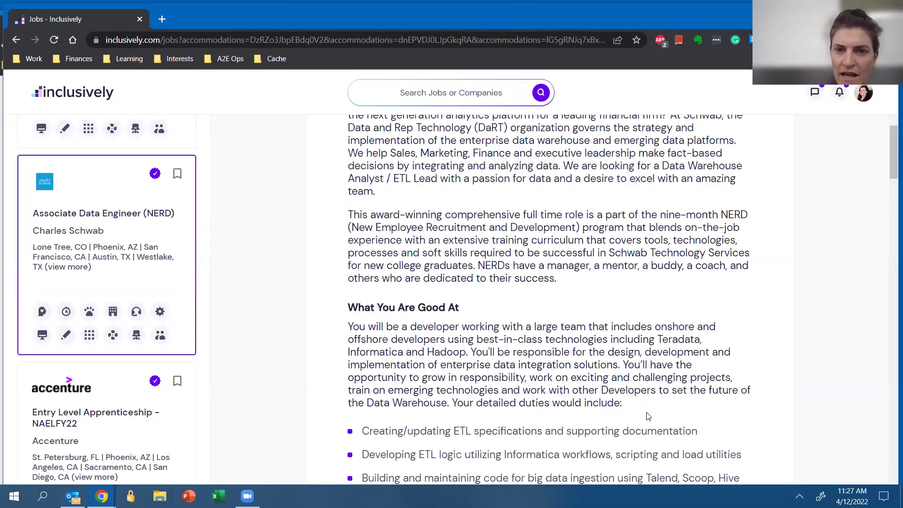
{"action": "scroll", "coordinate": [649, 385], "scroll_direction": "up", "scroll_amount": 1}
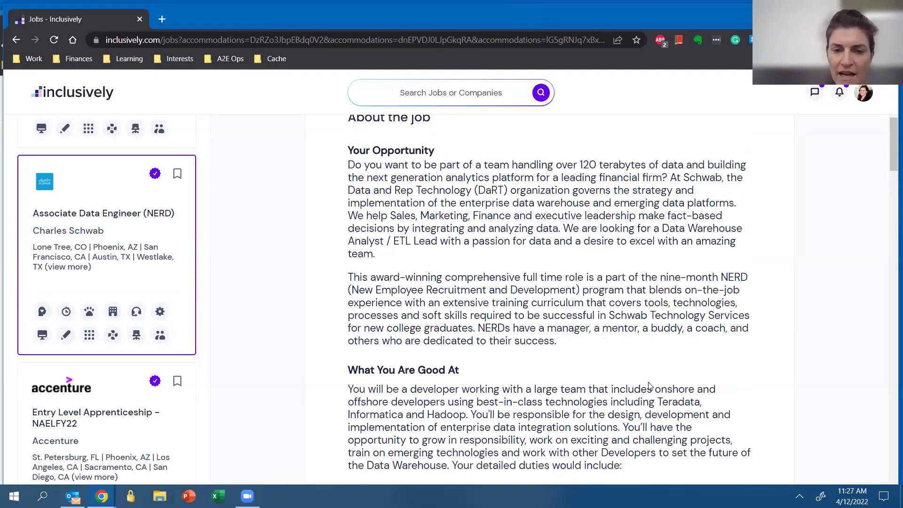
{"action": "scroll", "coordinate": [649, 385], "scroll_direction": "down", "scroll_amount": 4}
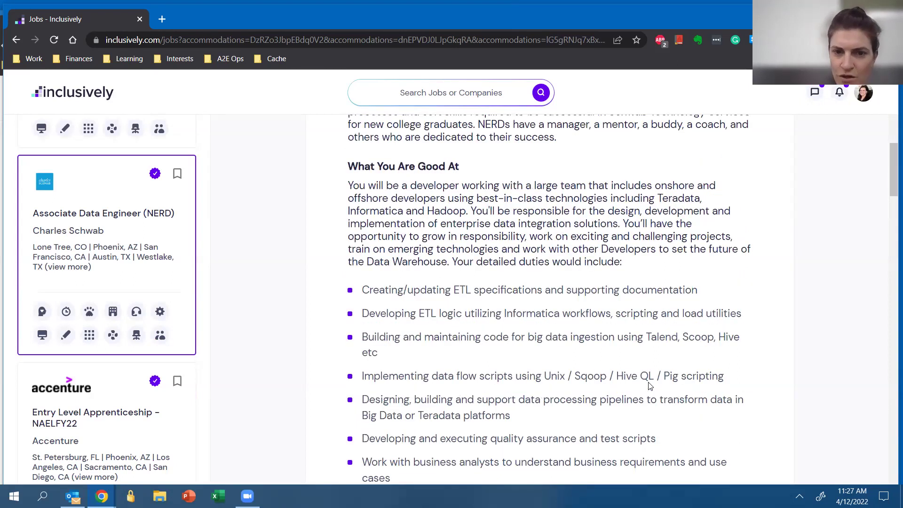
{"action": "scroll", "coordinate": [648, 385], "scroll_direction": "down", "scroll_amount": 1}
{"action": "scroll", "coordinate": [649, 385], "scroll_direction": "down", "scroll_amount": 7}
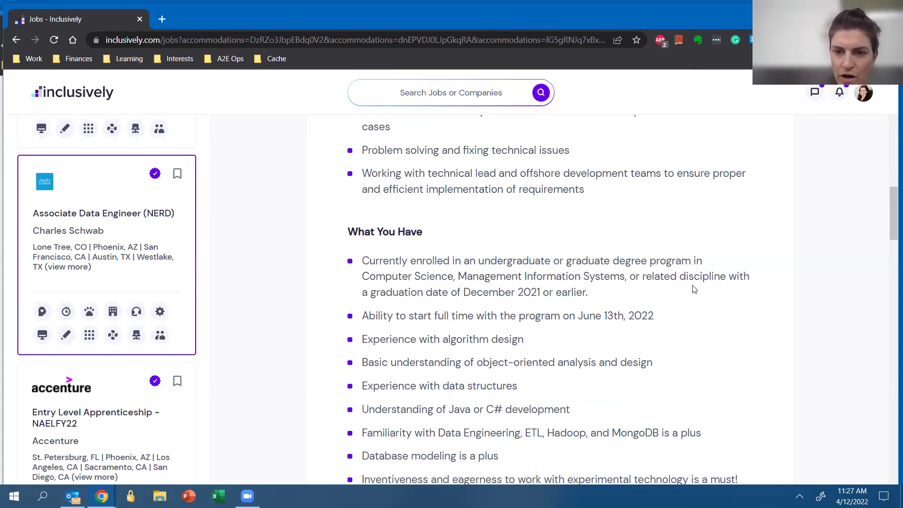
{"action": "scroll", "coordinate": [611, 343], "scroll_direction": "down", "scroll_amount": 2}
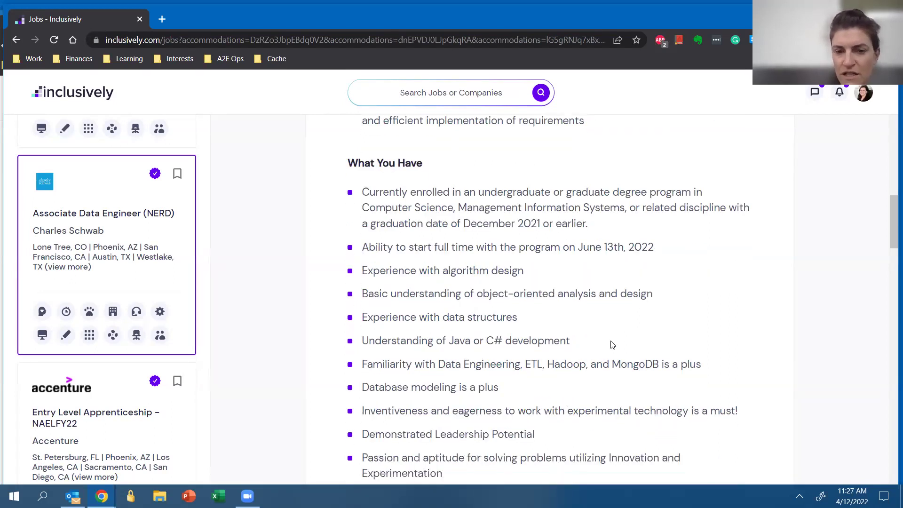
{"action": "scroll", "coordinate": [621, 374], "scroll_direction": "down", "scroll_amount": 2}
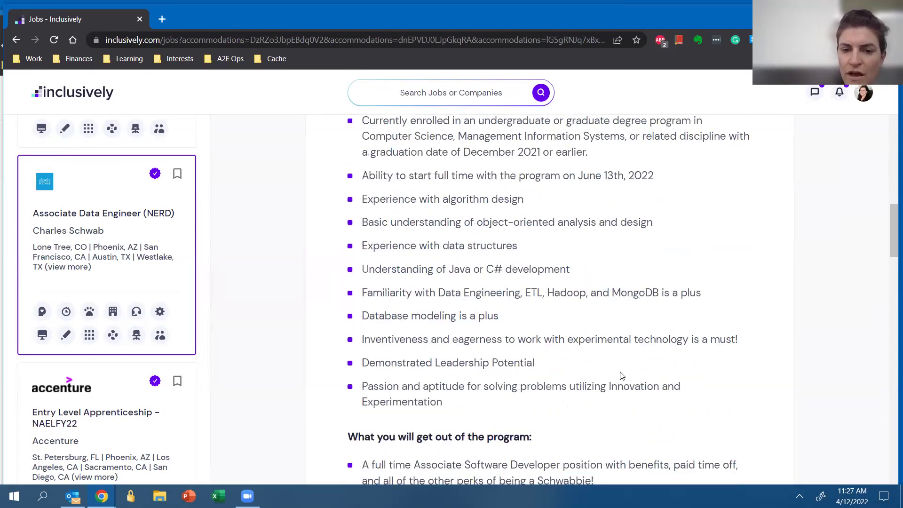
{"action": "scroll", "coordinate": [620, 376], "scroll_direction": "down", "scroll_amount": 4}
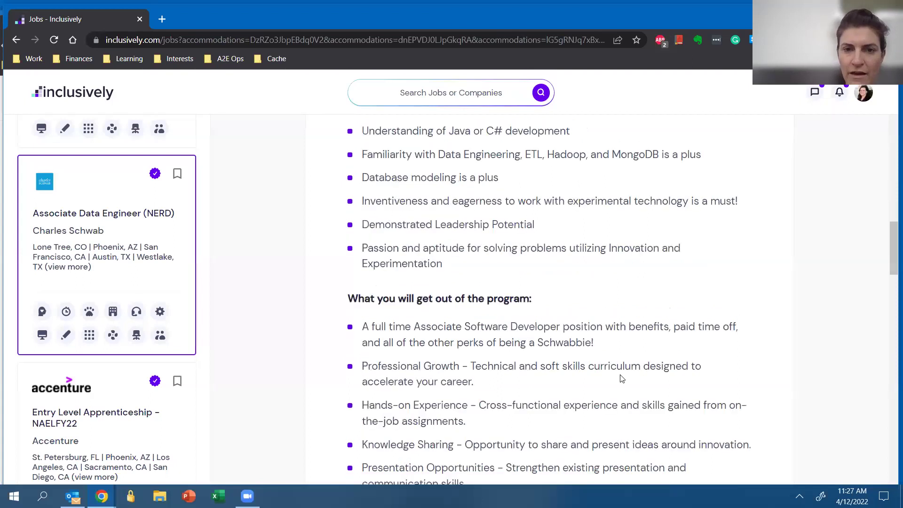
{"action": "scroll", "coordinate": [619, 376], "scroll_direction": "up", "scroll_amount": 10}
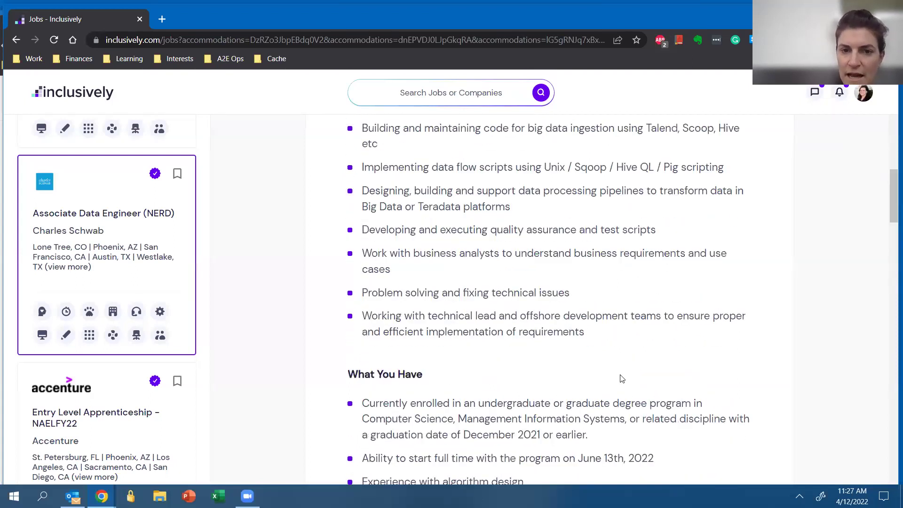
{"action": "scroll", "coordinate": [141, 364], "scroll_direction": "up", "scroll_amount": 5}
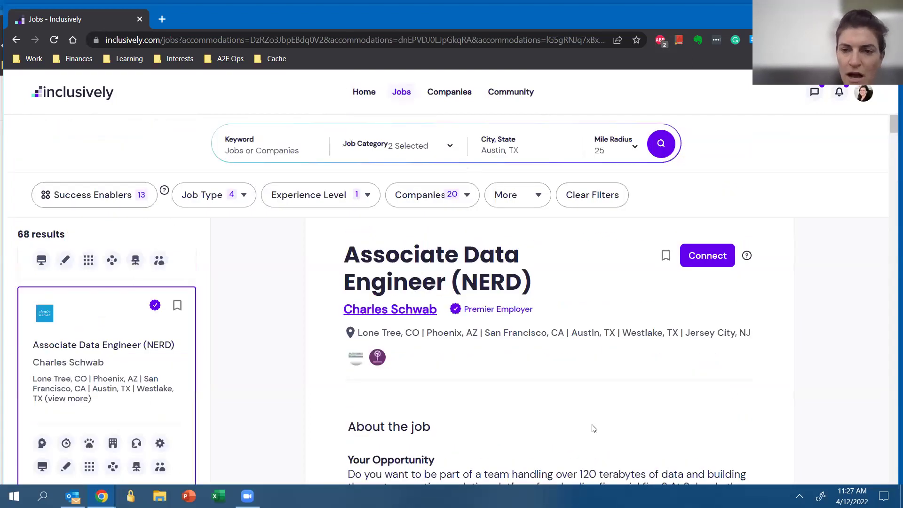
Bookmark the Associate Data Engineer (NERD) job, then start connecting with Charles Schwab and review the candidate information down to the acknowledgment
{"action": "left_click", "coordinate": [666, 257]}
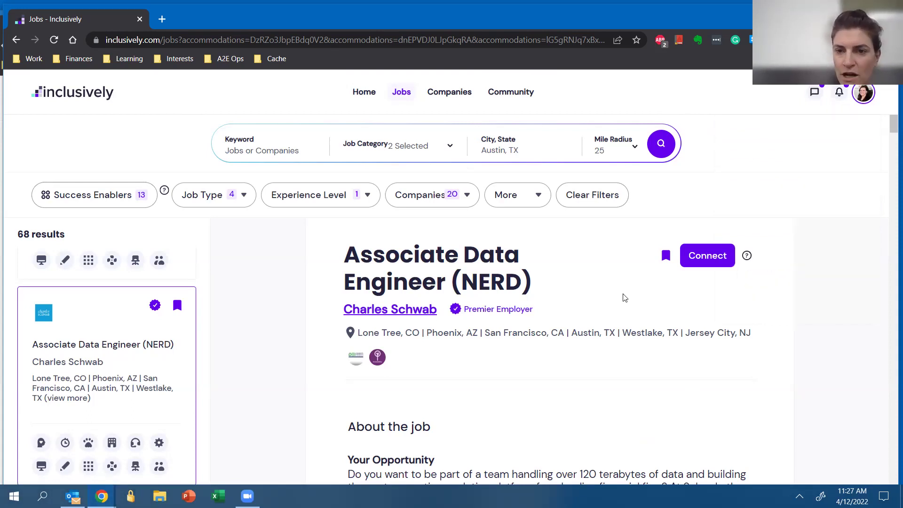
{"action": "left_click", "coordinate": [712, 259]}
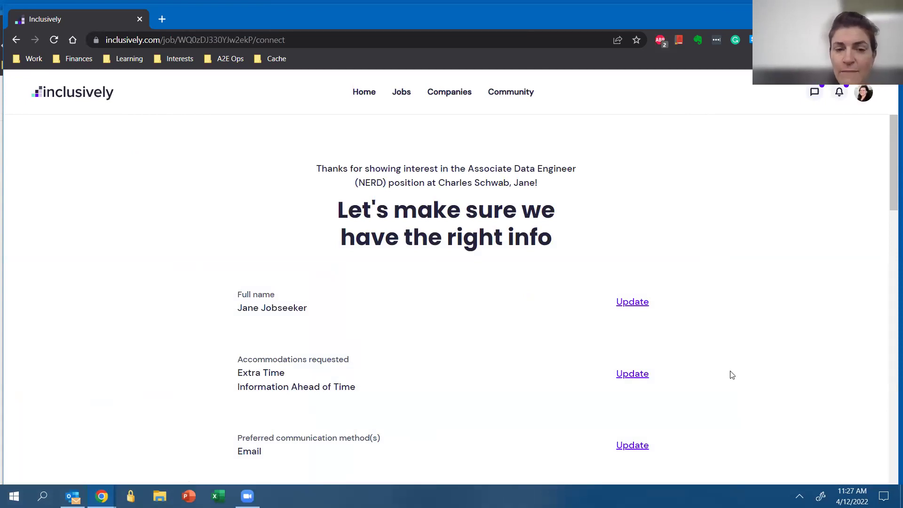
{"action": "scroll", "coordinate": [730, 374], "scroll_direction": "down", "scroll_amount": 1}
{"action": "scroll", "coordinate": [732, 375], "scroll_direction": "down", "scroll_amount": 4}
{"action": "scroll", "coordinate": [731, 375], "scroll_direction": "down", "scroll_amount": 4}
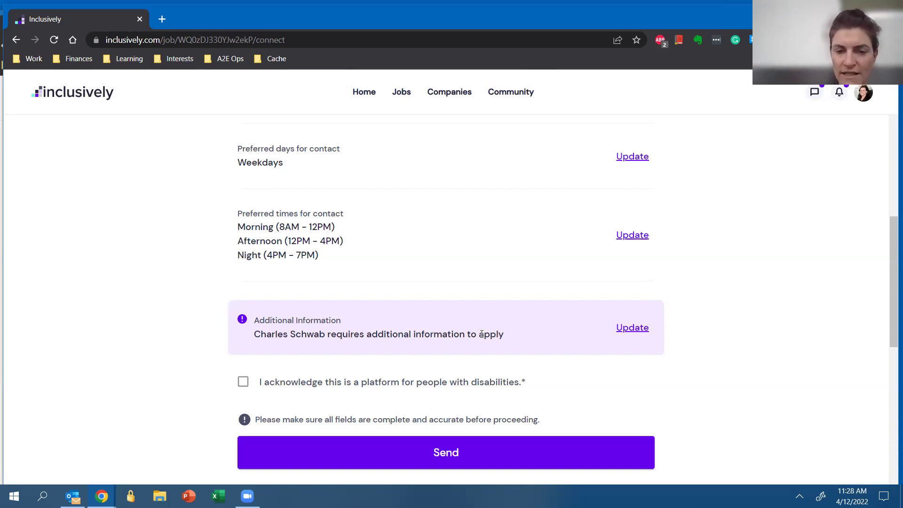
Review Charles Schwab's Additional Information questions through the authorization statement and close the form without filling it in
{"action": "left_click", "coordinate": [637, 328]}
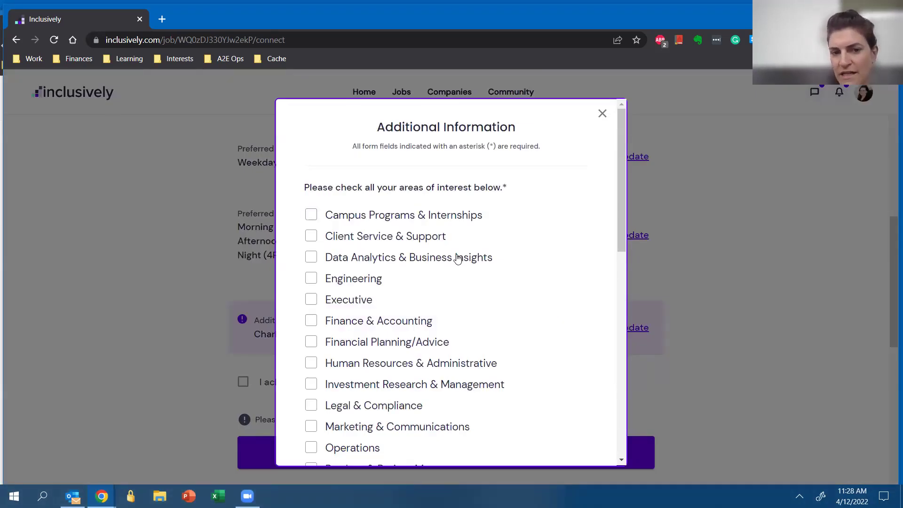
{"action": "scroll", "coordinate": [458, 258], "scroll_direction": "down", "scroll_amount": 8}
{"action": "scroll", "coordinate": [459, 340], "scroll_direction": "down", "scroll_amount": 2}
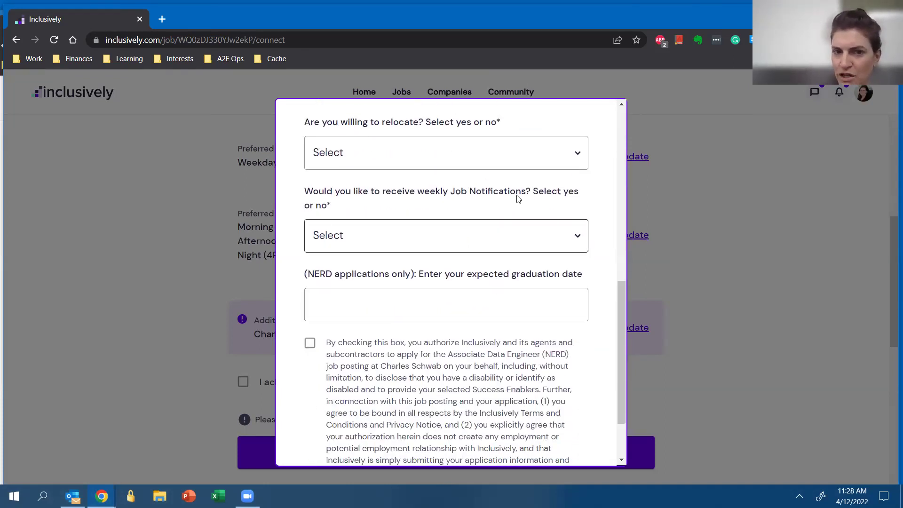
{"action": "scroll", "coordinate": [395, 269], "scroll_direction": "down", "scroll_amount": 1}
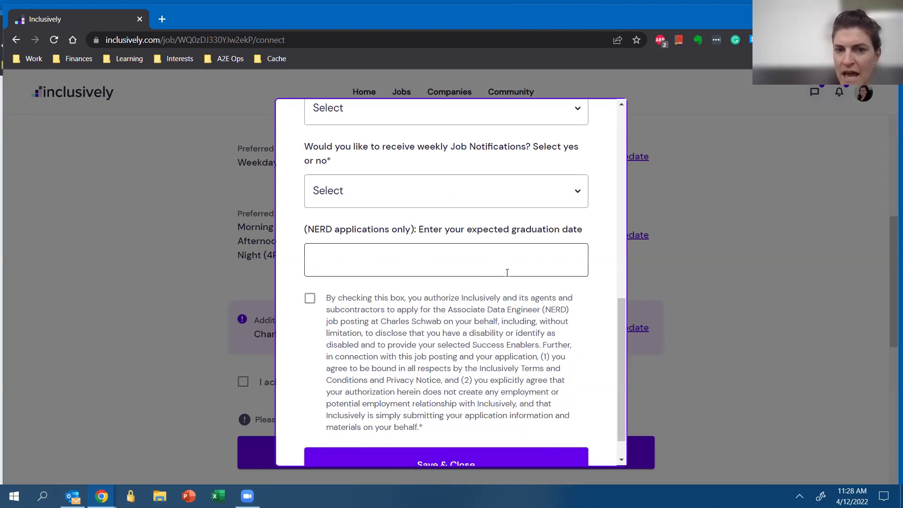
{"action": "scroll", "coordinate": [452, 350], "scroll_direction": "down", "scroll_amount": 1}
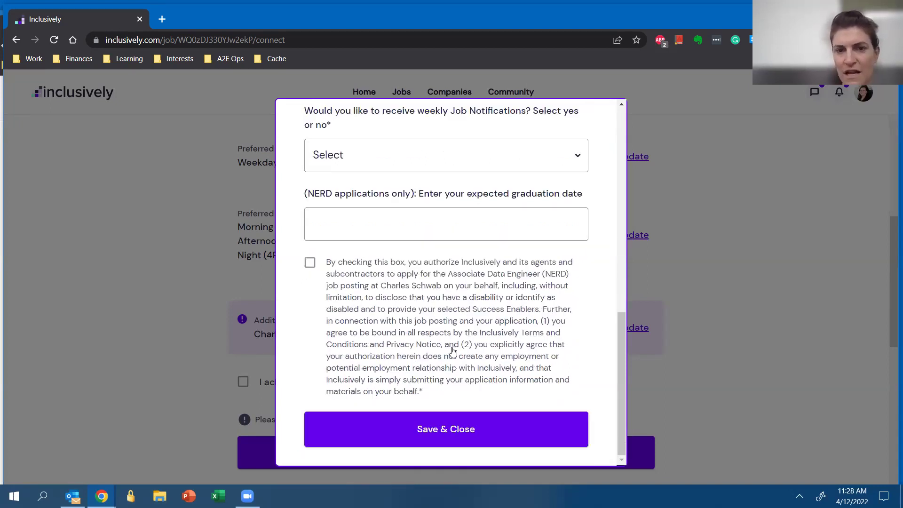
{"action": "scroll", "coordinate": [496, 133], "scroll_direction": "up", "scroll_amount": 15}
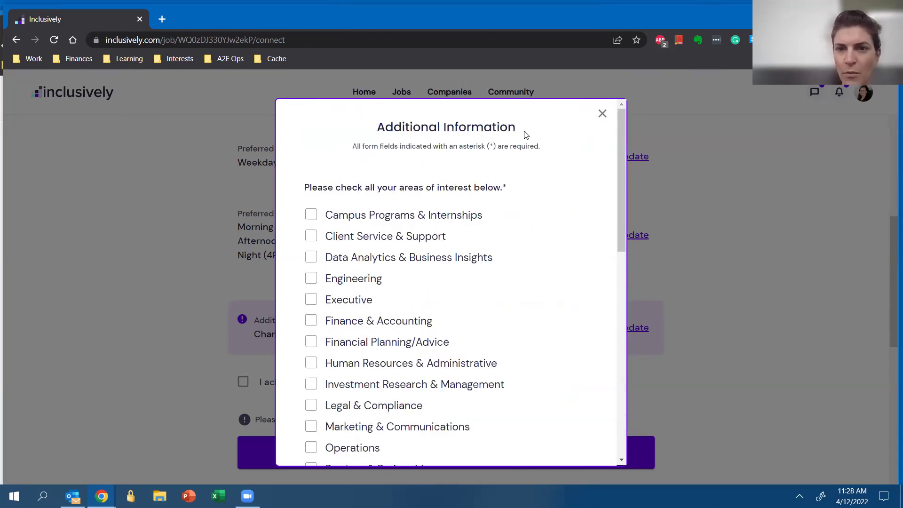
{"action": "right_click", "coordinate": [600, 120]}
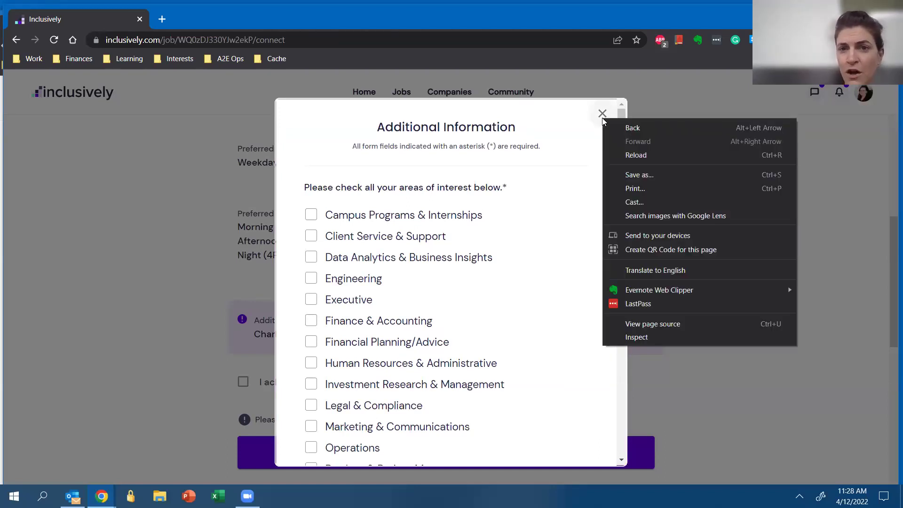
{"action": "left_click", "coordinate": [601, 114]}
Examine the connection request's accommodations, communication preferences, contact times, additional information notice and disability platform acknowledgment without sending it
{"action": "scroll", "coordinate": [725, 320], "scroll_direction": "down", "scroll_amount": 2}
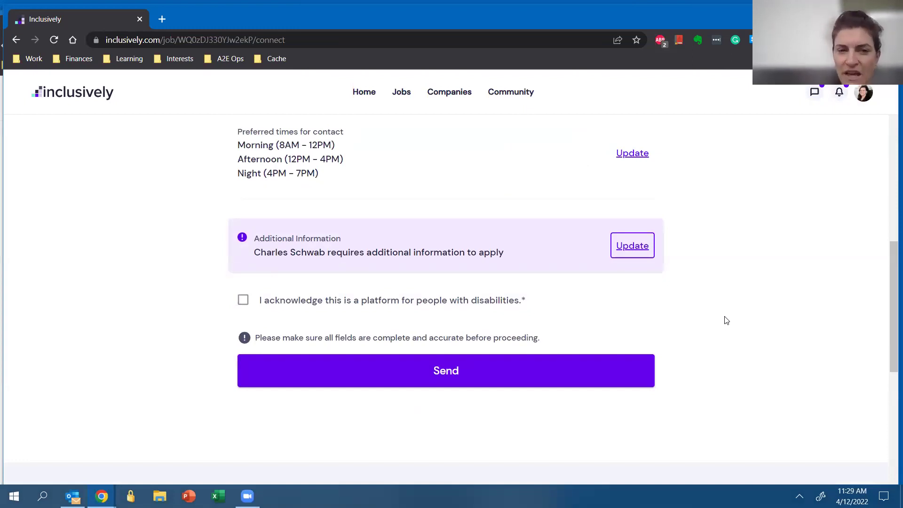
{"action": "scroll", "coordinate": [718, 266], "scroll_direction": "up", "scroll_amount": 1}
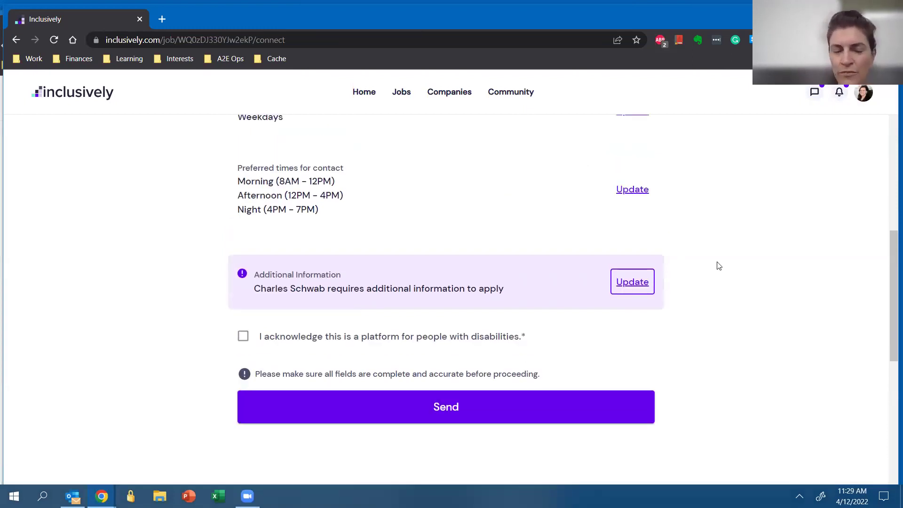
{"action": "scroll", "coordinate": [719, 266], "scroll_direction": "up", "scroll_amount": 1}
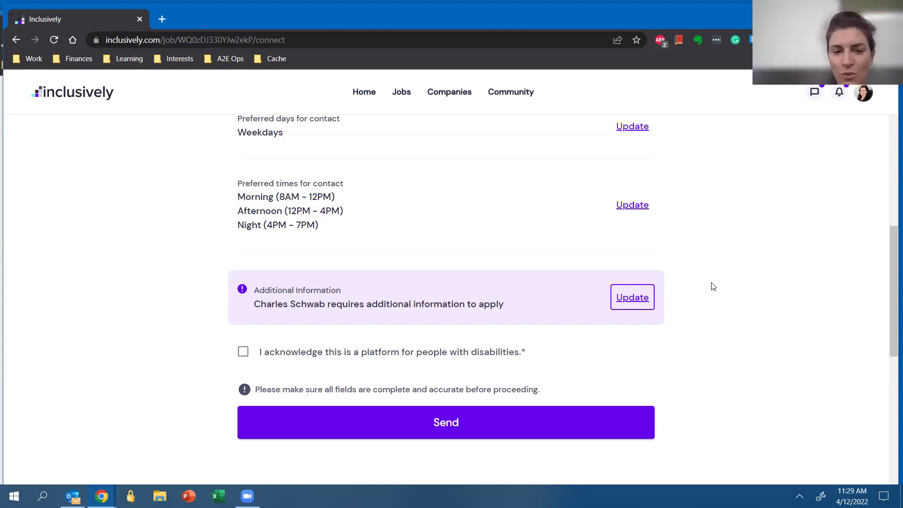
{"action": "scroll", "coordinate": [713, 287], "scroll_direction": "up", "scroll_amount": 1}
{"action": "scroll", "coordinate": [713, 286], "scroll_direction": "down", "scroll_amount": 3}
{"action": "scroll", "coordinate": [711, 285], "scroll_direction": "up", "scroll_amount": 10}
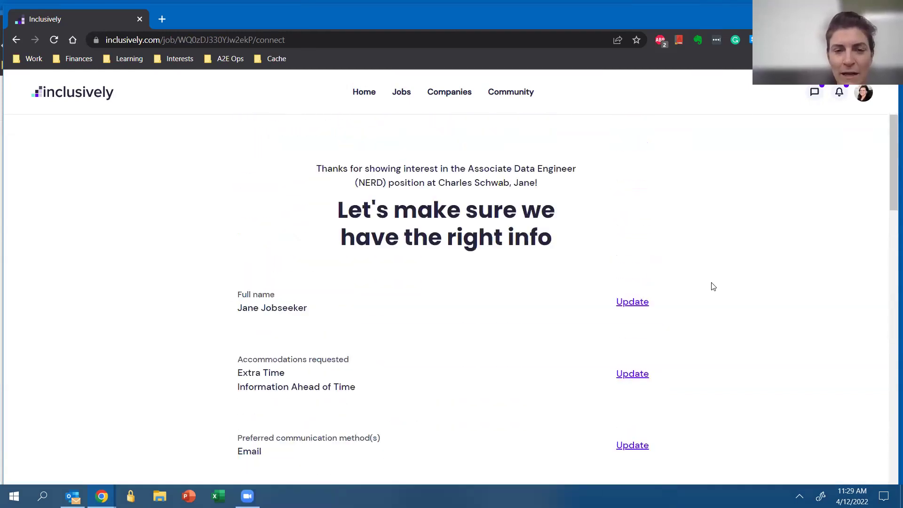
{"action": "scroll", "coordinate": [384, 329], "scroll_direction": "down", "scroll_amount": 1}
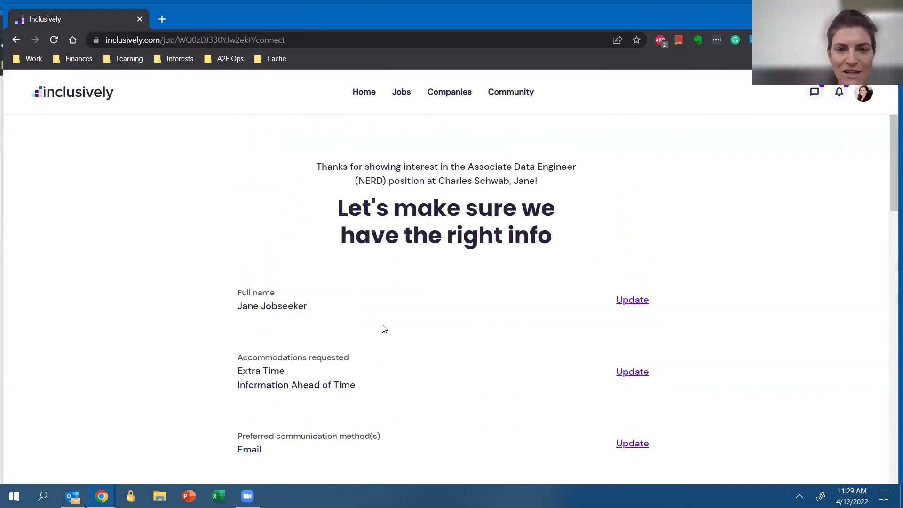
{"action": "scroll", "coordinate": [383, 329], "scroll_direction": "down", "scroll_amount": 10}
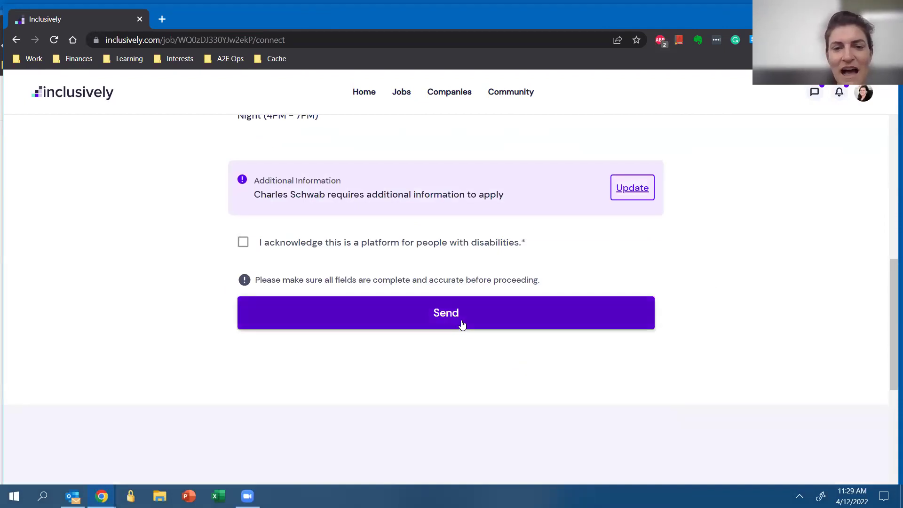
{"action": "scroll", "coordinate": [463, 338], "scroll_direction": "up", "scroll_amount": 4}
{"action": "scroll", "coordinate": [467, 391], "scroll_direction": "down", "scroll_amount": 4}
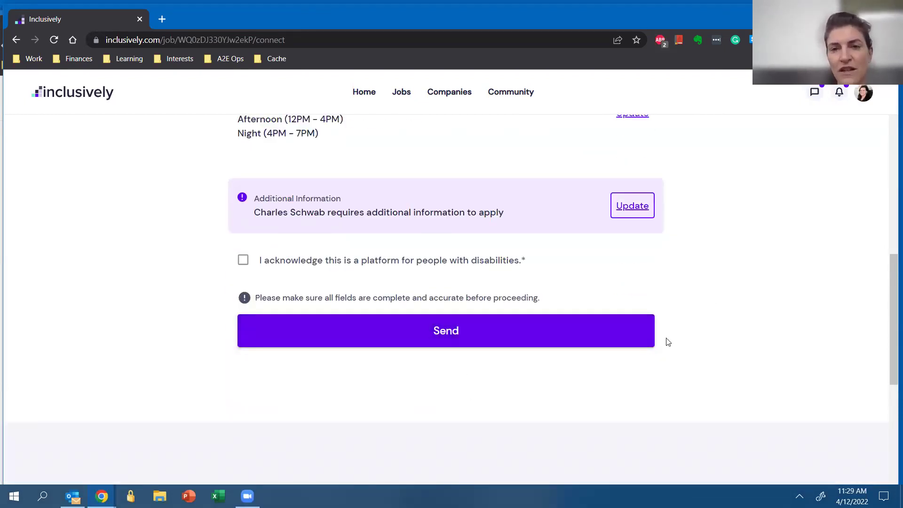
{"action": "scroll", "coordinate": [668, 342], "scroll_direction": "up", "scroll_amount": 5}
{"action": "scroll", "coordinate": [668, 342], "scroll_direction": "down", "scroll_amount": 3}
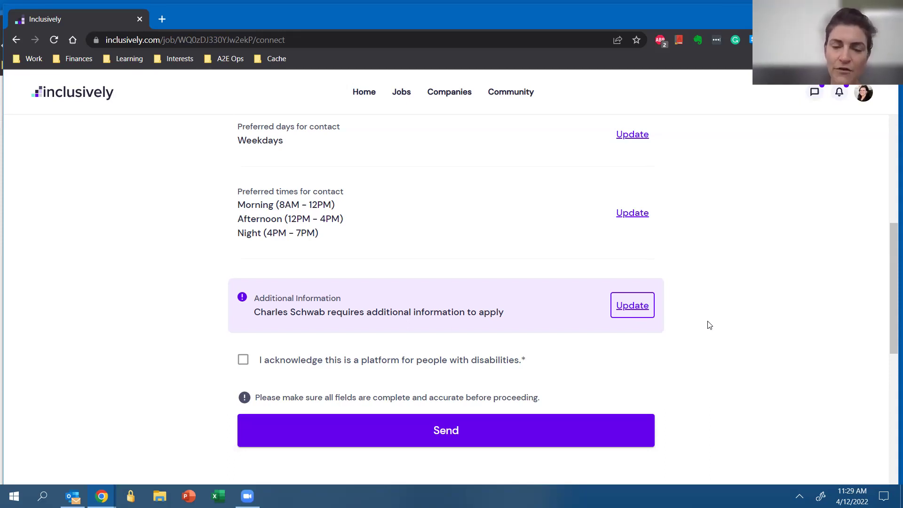
{"action": "scroll", "coordinate": [709, 326], "scroll_direction": "up", "scroll_amount": 10}
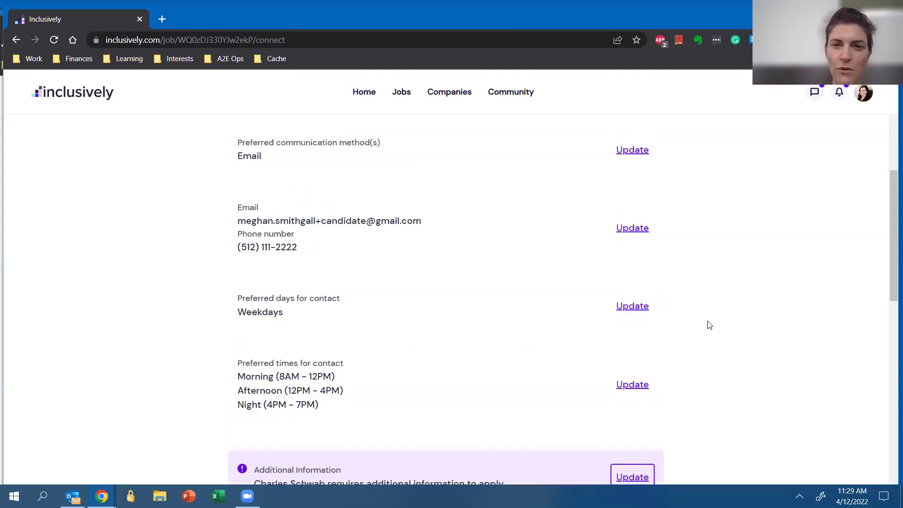
Return to the job search from the unsent connection request and look over the results list
{"action": "left_click", "coordinate": [14, 41]}
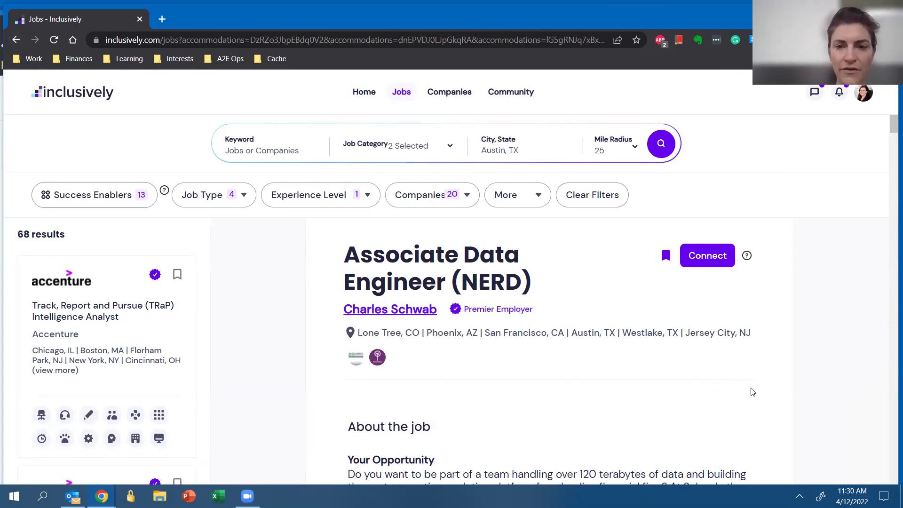
{"action": "scroll", "coordinate": [752, 392], "scroll_direction": "down", "scroll_amount": 4}
{"action": "scroll", "coordinate": [752, 392], "scroll_direction": "up", "scroll_amount": 4}
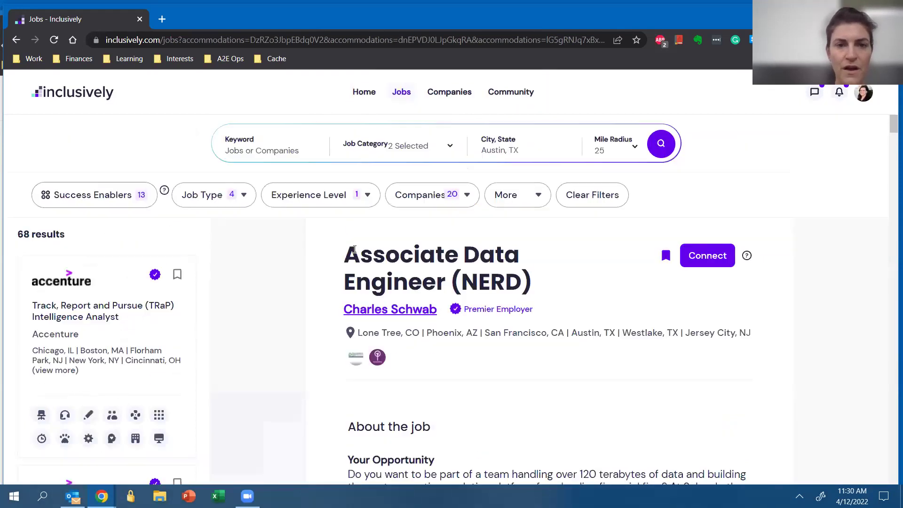
{"action": "scroll", "coordinate": [174, 350], "scroll_direction": "down", "scroll_amount": 5}
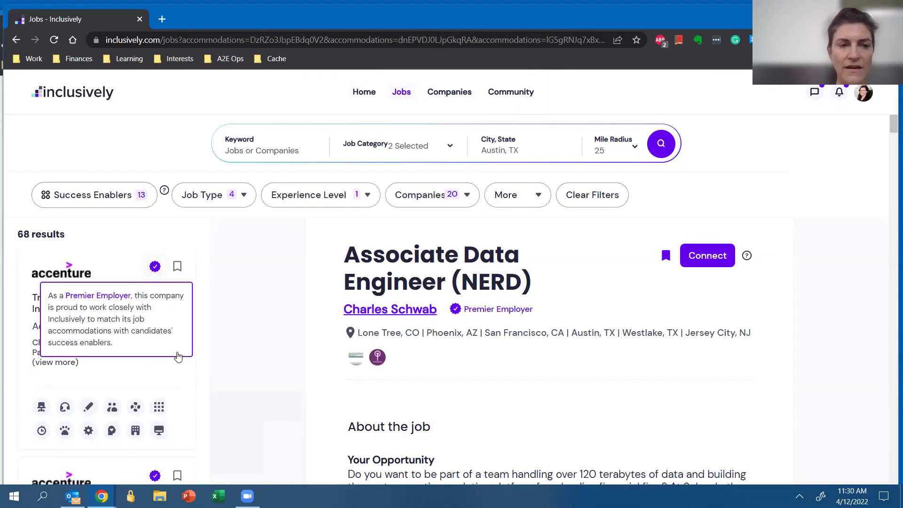
{"action": "scroll", "coordinate": [137, 421], "scroll_direction": "up", "scroll_amount": 5}
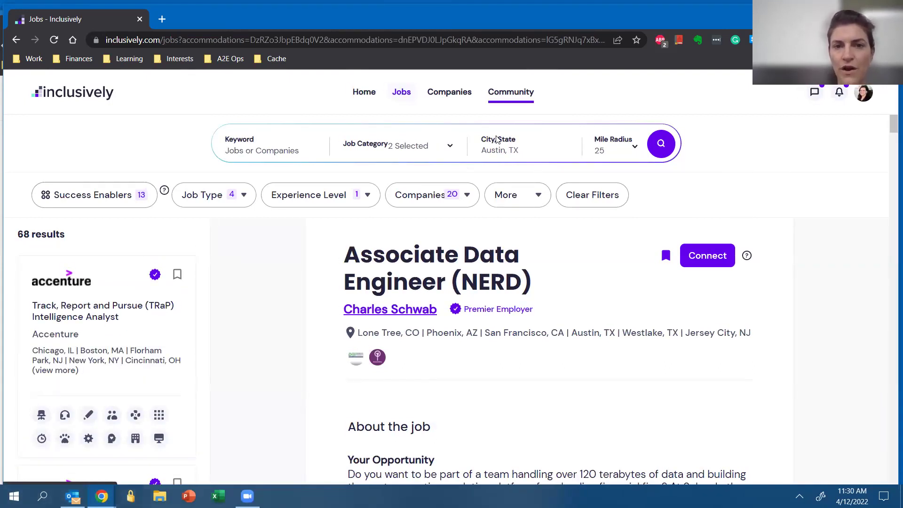
Open the Community section and view all of its topics
{"action": "left_click", "coordinate": [511, 92]}
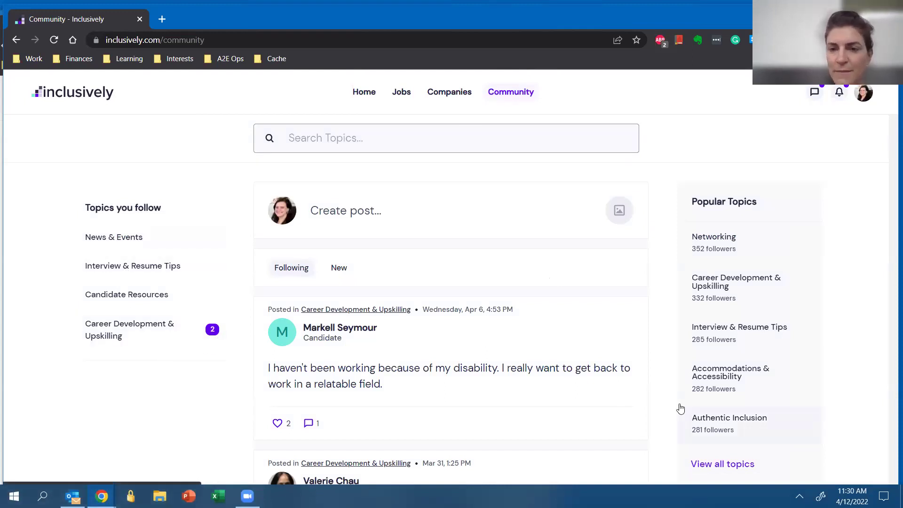
{"action": "left_click", "coordinate": [719, 462]}
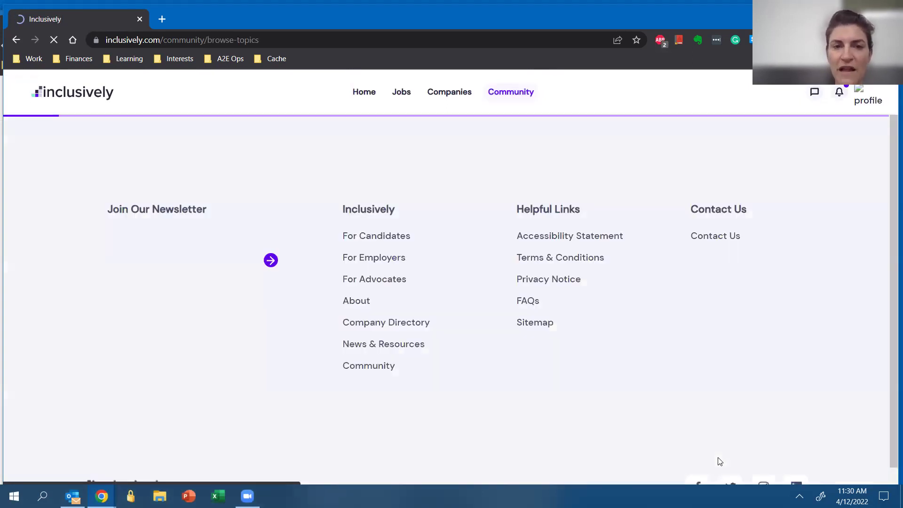
Look through the full list of community topics and their follow options, from News & Events to Career Development & Upskilling
{"action": "scroll", "coordinate": [727, 361], "scroll_direction": "down", "scroll_amount": 1}
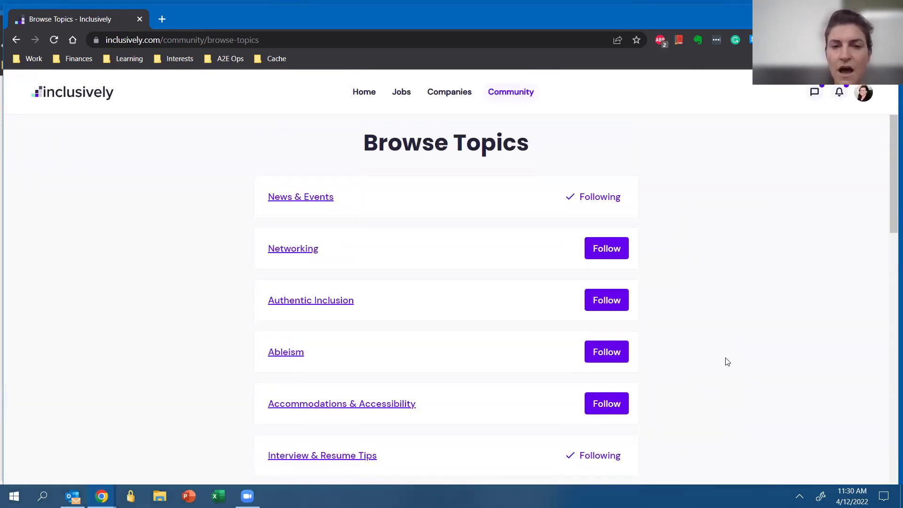
{"action": "scroll", "coordinate": [726, 361], "scroll_direction": "down", "scroll_amount": 1}
{"action": "scroll", "coordinate": [726, 362], "scroll_direction": "up", "scroll_amount": 1}
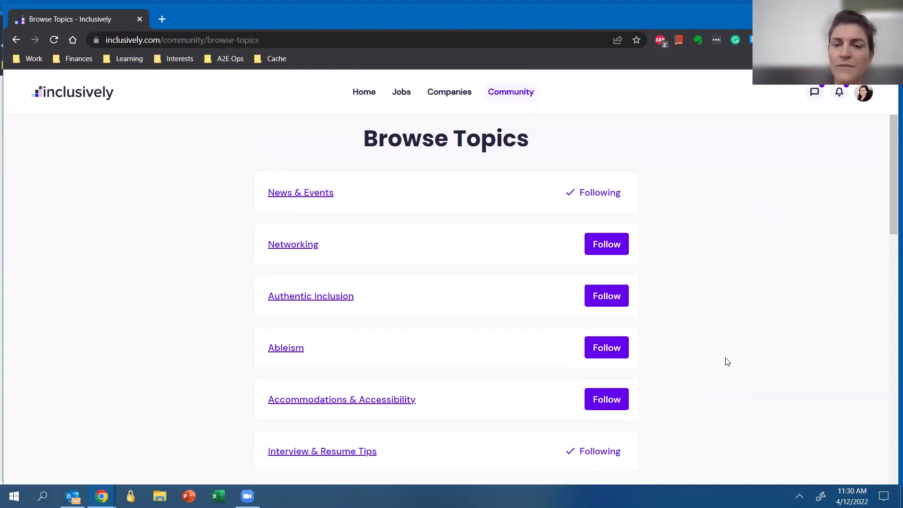
{"action": "scroll", "coordinate": [727, 297], "scroll_direction": "down", "scroll_amount": 1}
{"action": "scroll", "coordinate": [726, 297], "scroll_direction": "down", "scroll_amount": 1}
{"action": "scroll", "coordinate": [726, 297], "scroll_direction": "up", "scroll_amount": 1}
{"action": "scroll", "coordinate": [640, 219], "scroll_direction": "up", "scroll_amount": 1}
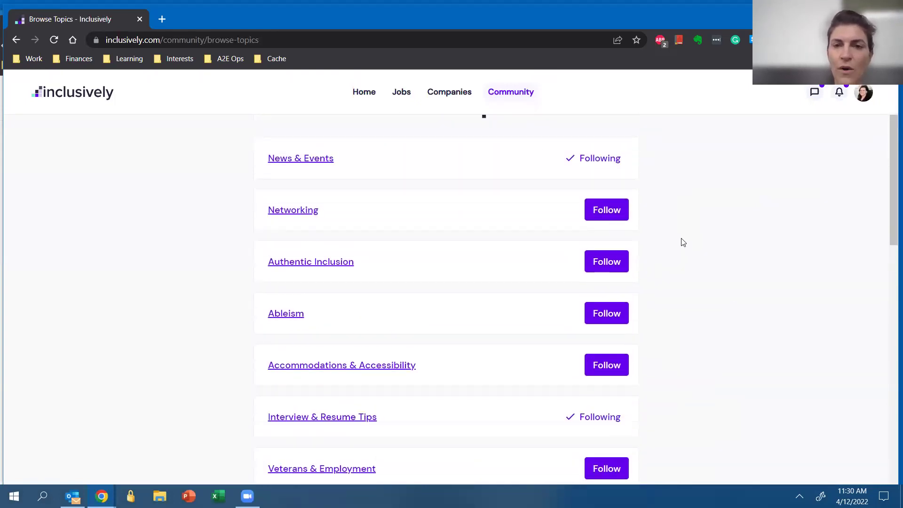
{"action": "scroll", "coordinate": [682, 242], "scroll_direction": "up", "scroll_amount": 2}
{"action": "scroll", "coordinate": [699, 246], "scroll_direction": "down", "scroll_amount": 2}
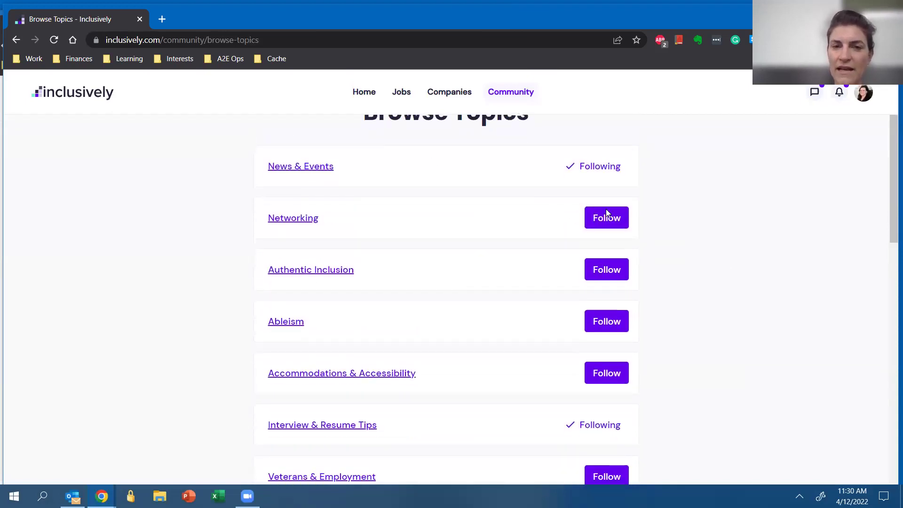
{"action": "scroll", "coordinate": [411, 415], "scroll_direction": "down", "scroll_amount": 1}
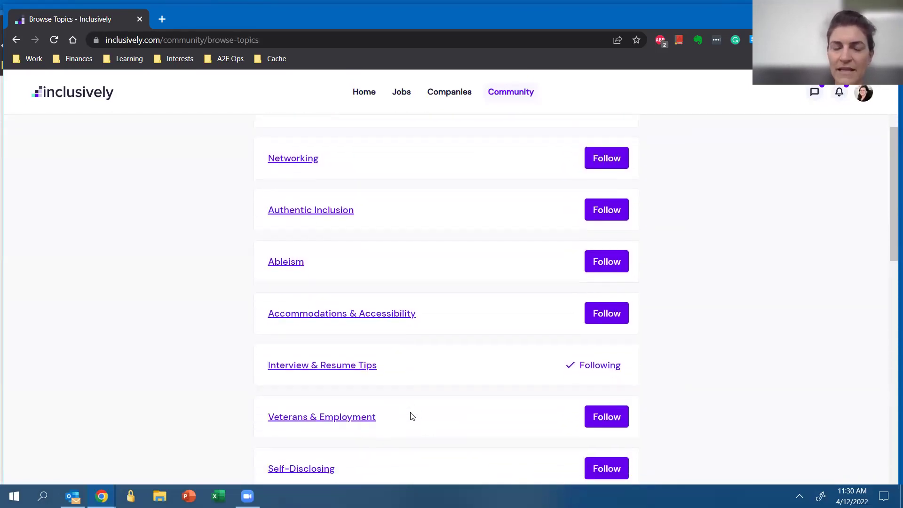
{"action": "scroll", "coordinate": [410, 416], "scroll_direction": "down", "scroll_amount": 1}
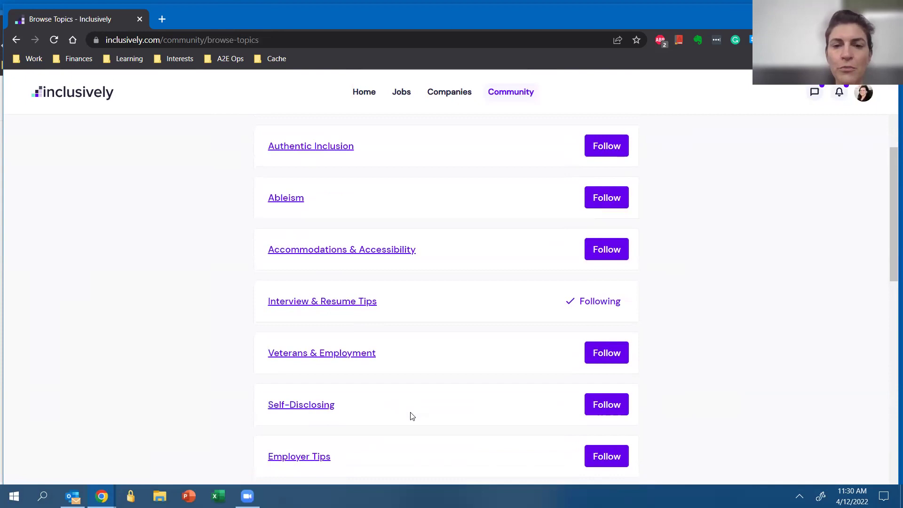
{"action": "scroll", "coordinate": [411, 416], "scroll_direction": "down", "scroll_amount": 2}
{"action": "scroll", "coordinate": [411, 415], "scroll_direction": "down", "scroll_amount": 2}
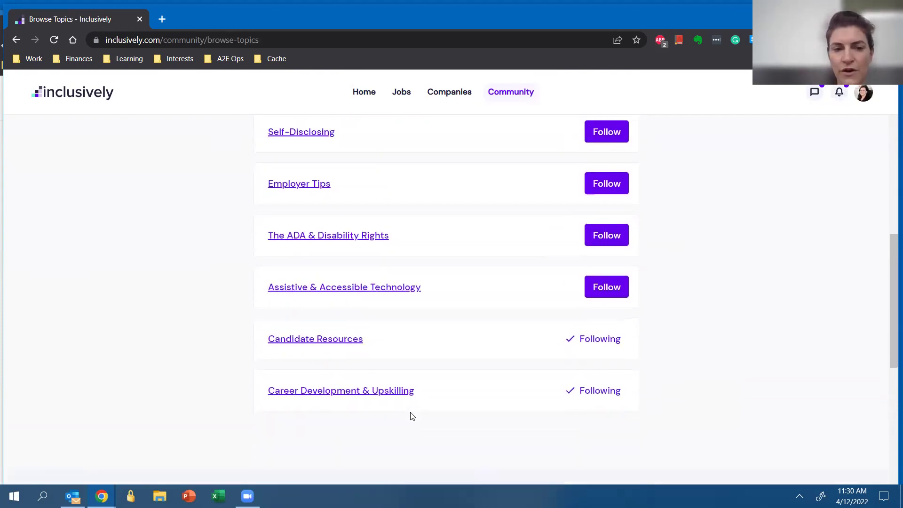
Open the Career Development & Upskilling topic and read its description and the newest candidate posts
{"action": "left_click", "coordinate": [319, 396]}
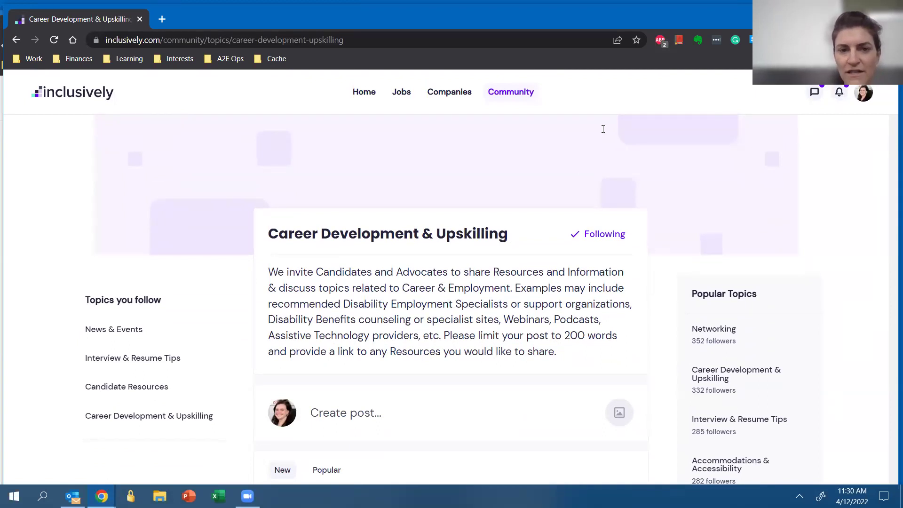
{"action": "scroll", "coordinate": [528, 312], "scroll_direction": "down", "scroll_amount": 2}
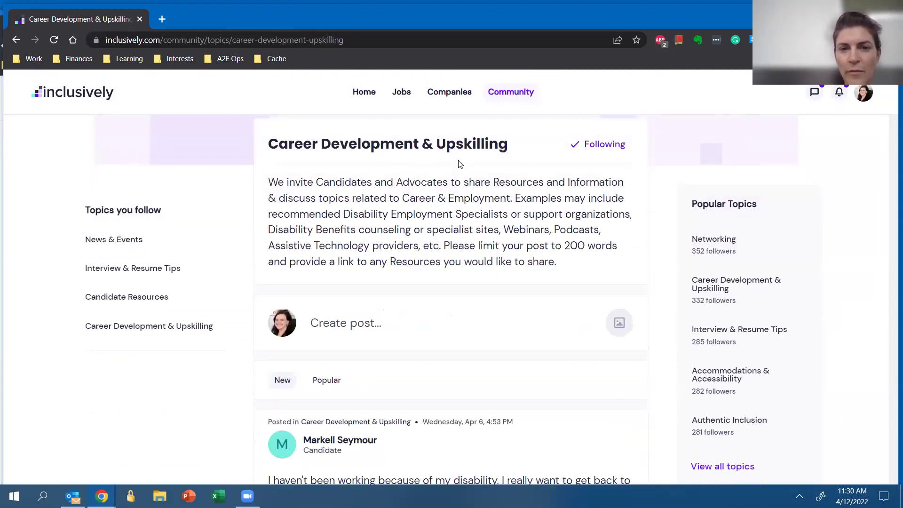
{"action": "scroll", "coordinate": [491, 277], "scroll_direction": "down", "scroll_amount": 4}
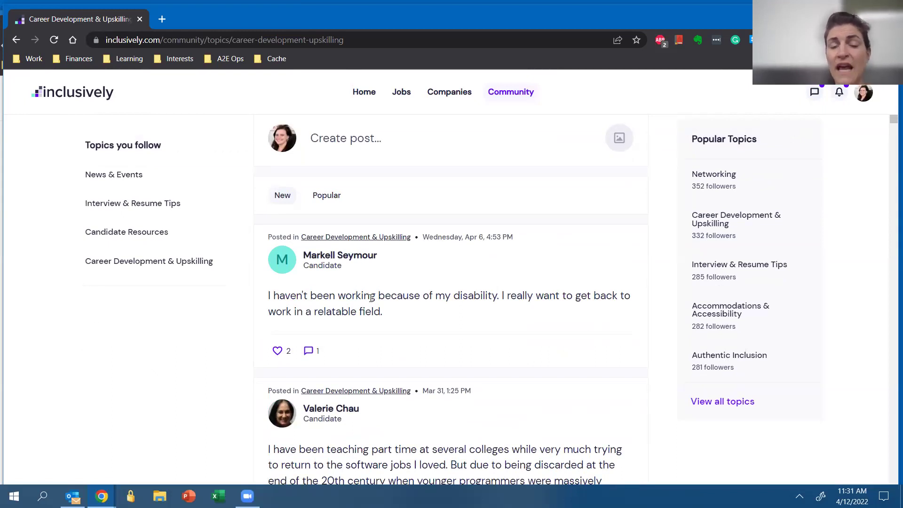
{"action": "scroll", "coordinate": [414, 301], "scroll_direction": "down", "scroll_amount": 2}
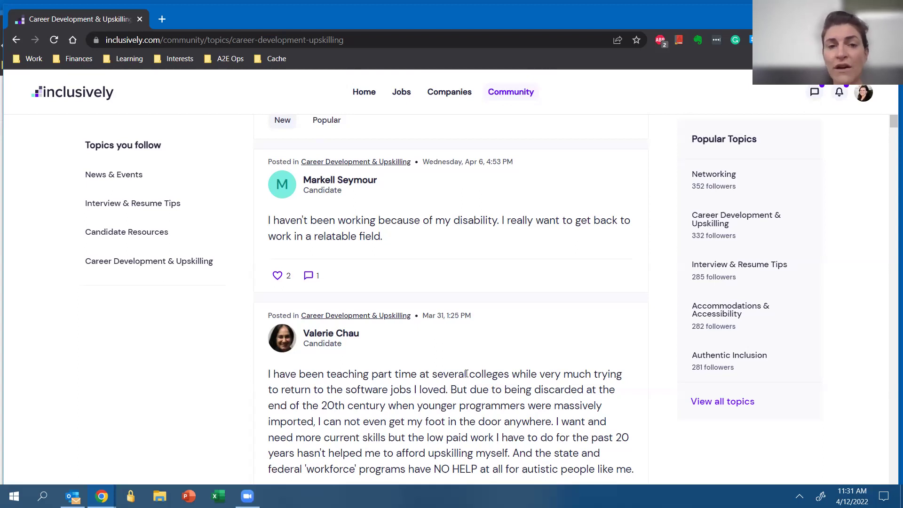
{"action": "scroll", "coordinate": [515, 383], "scroll_direction": "down", "scroll_amount": 1}
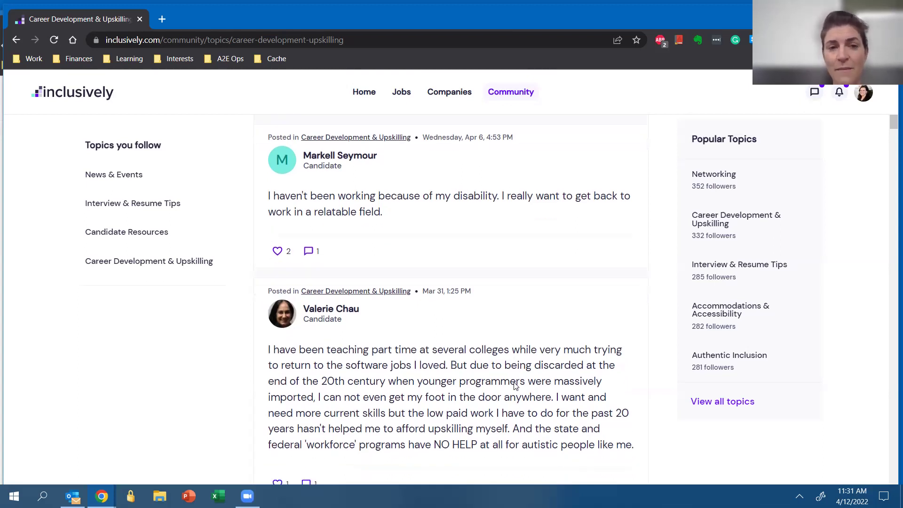
{"action": "scroll", "coordinate": [515, 382], "scroll_direction": "down", "scroll_amount": 1}
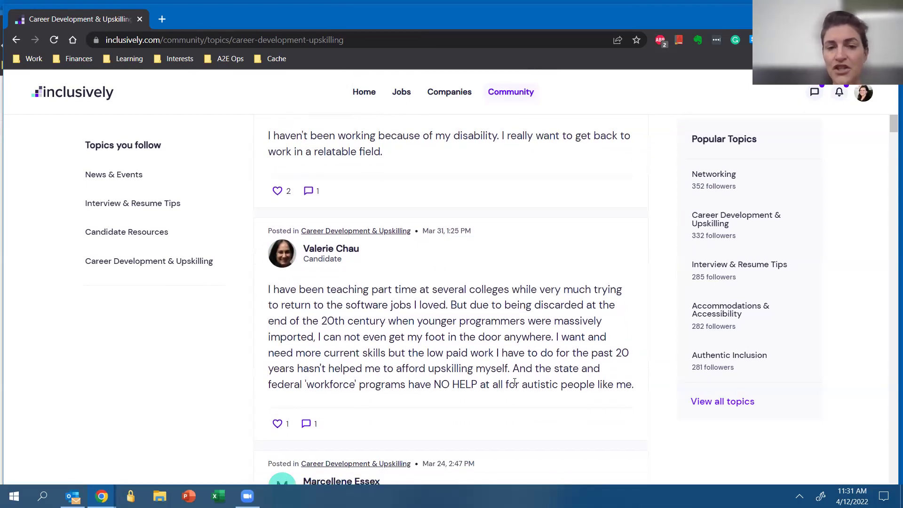
{"action": "scroll", "coordinate": [514, 382], "scroll_direction": "down", "scroll_amount": 1}
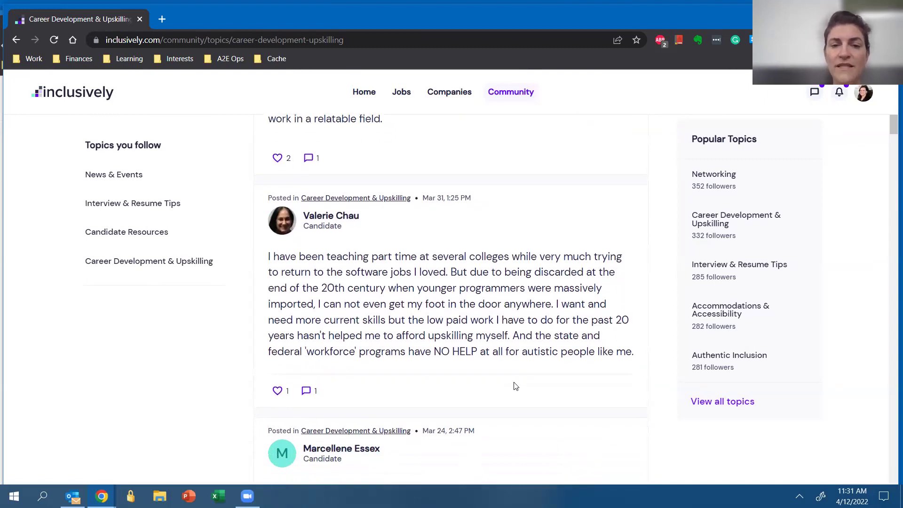
{"action": "scroll", "coordinate": [515, 386], "scroll_direction": "down", "scroll_amount": 1}
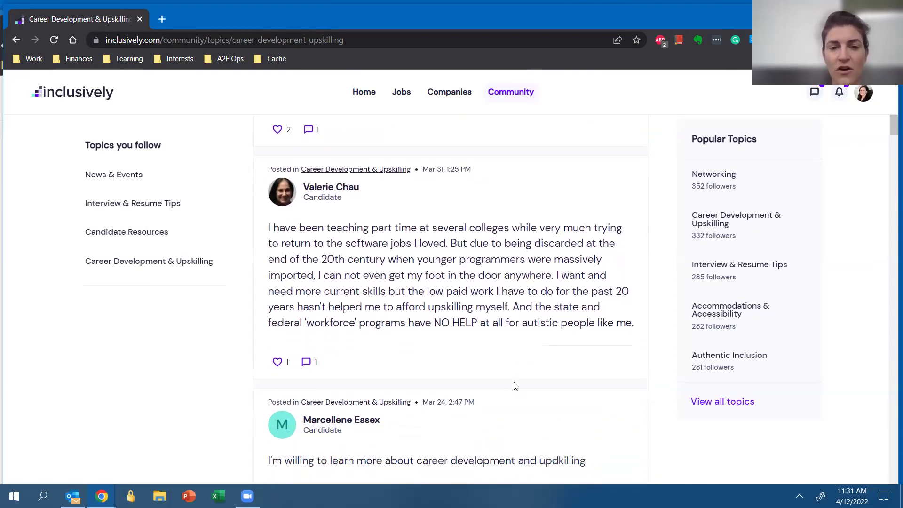